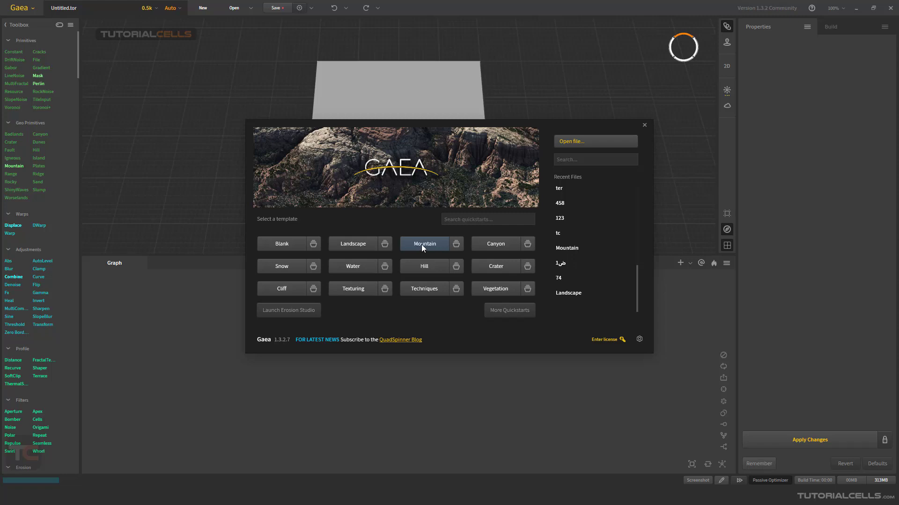
Create a new project from the Mountain template and view the whole terrain from a raised angle.
click(422, 244)
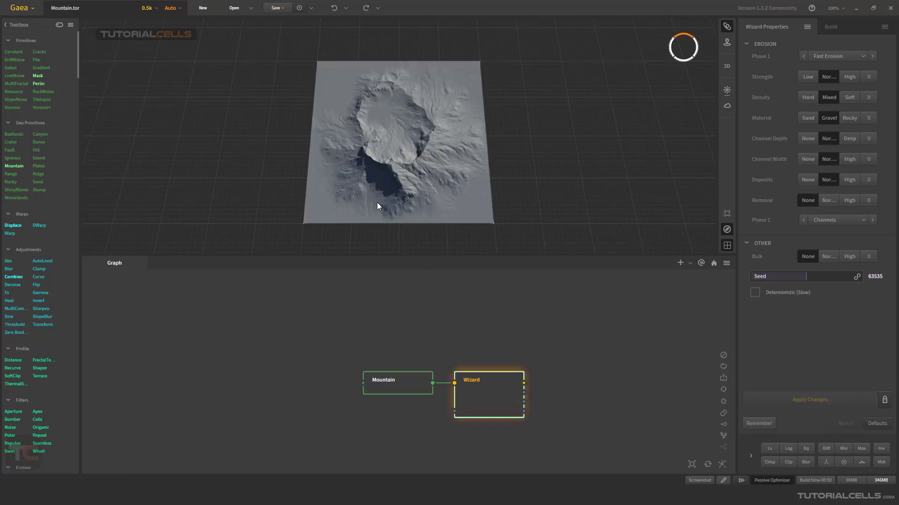
drag(377, 202, 412, 144)
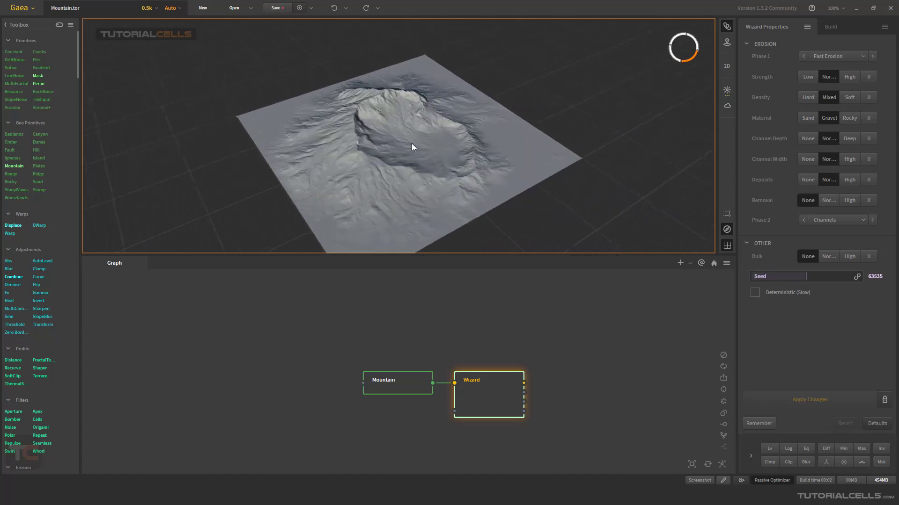
scroll(411, 144, down, 2)
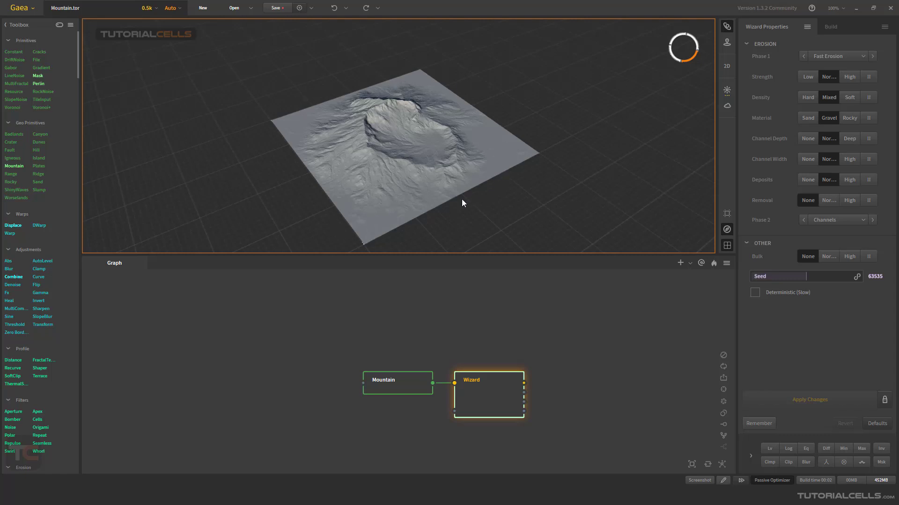
Delete the Wizard node from the graph and reposition the remaining Mountain node.
click(487, 373)
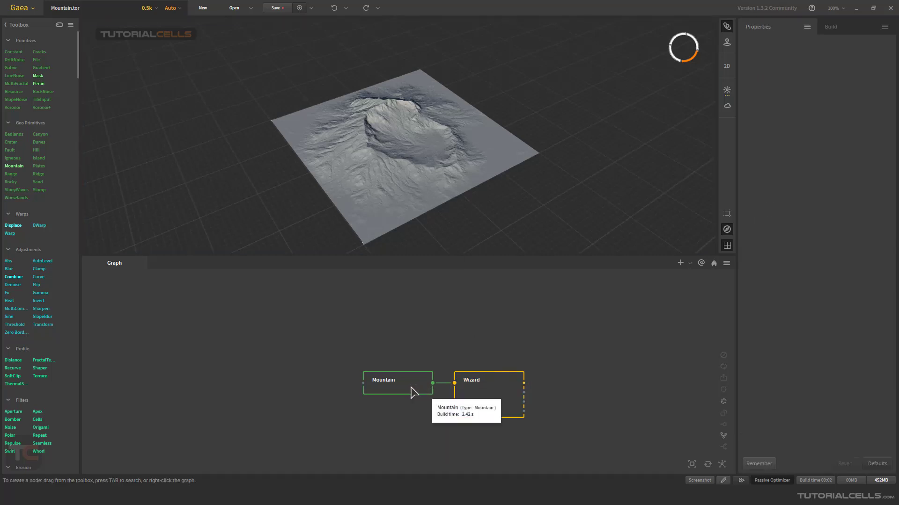
click(466, 387)
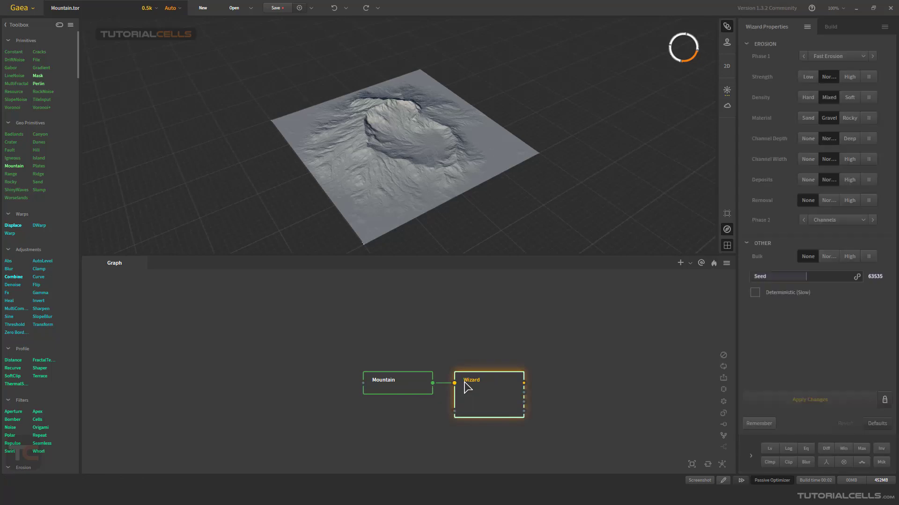
key(Delete)
drag(404, 381, 410, 342)
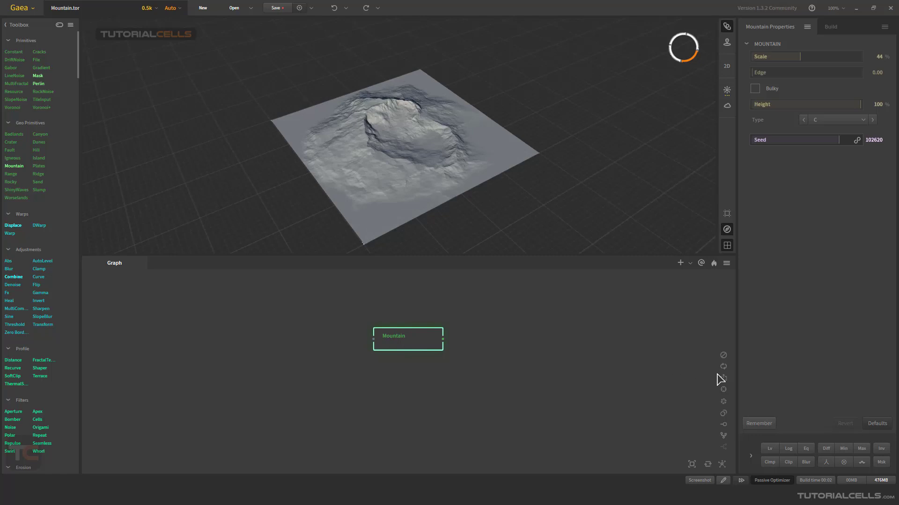
Mark the Mountain node for export in .png format and expand the Terrain Definition build settings.
click(828, 28)
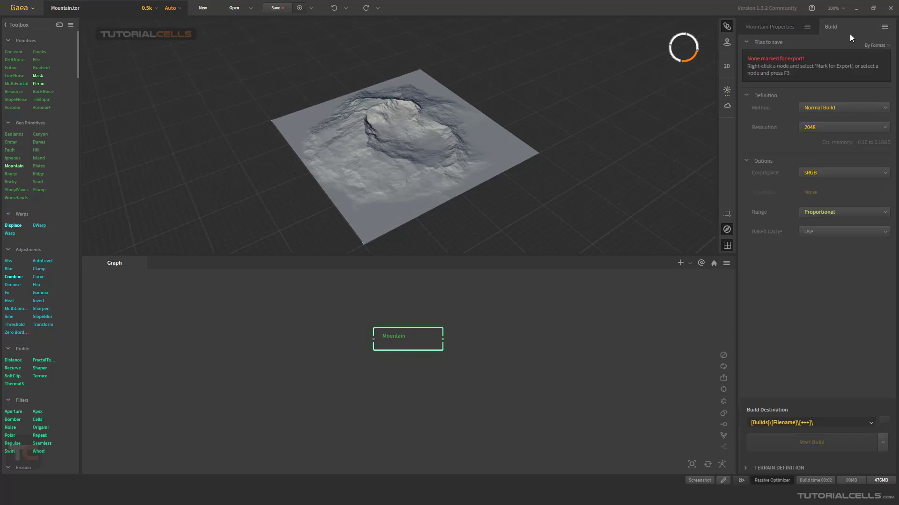
right_click(406, 342)
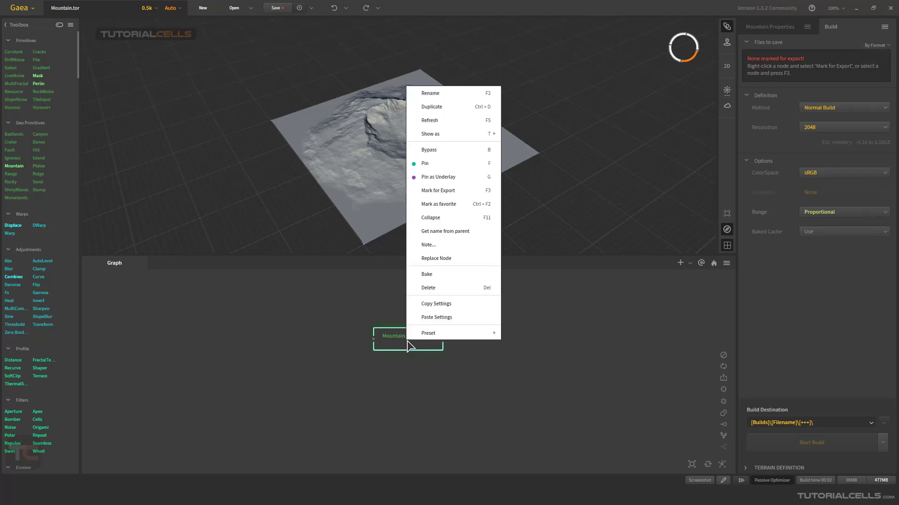
click(440, 190)
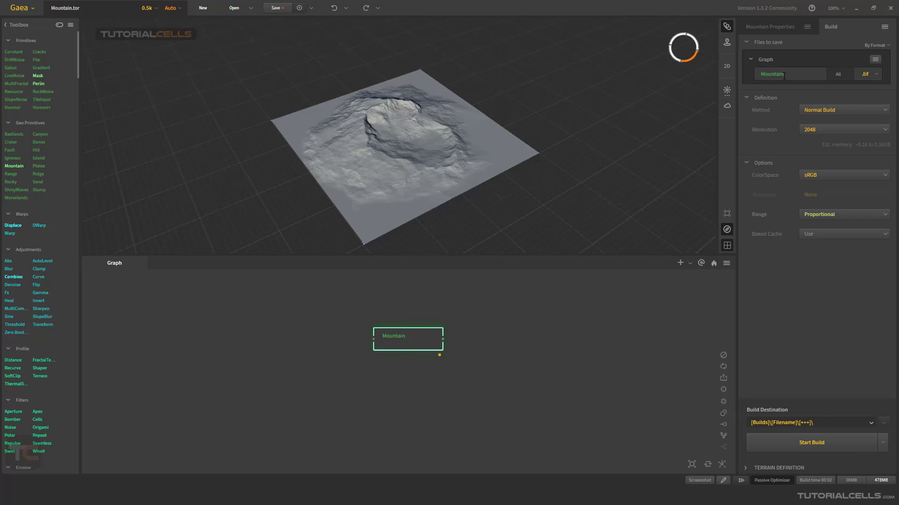
click(872, 74)
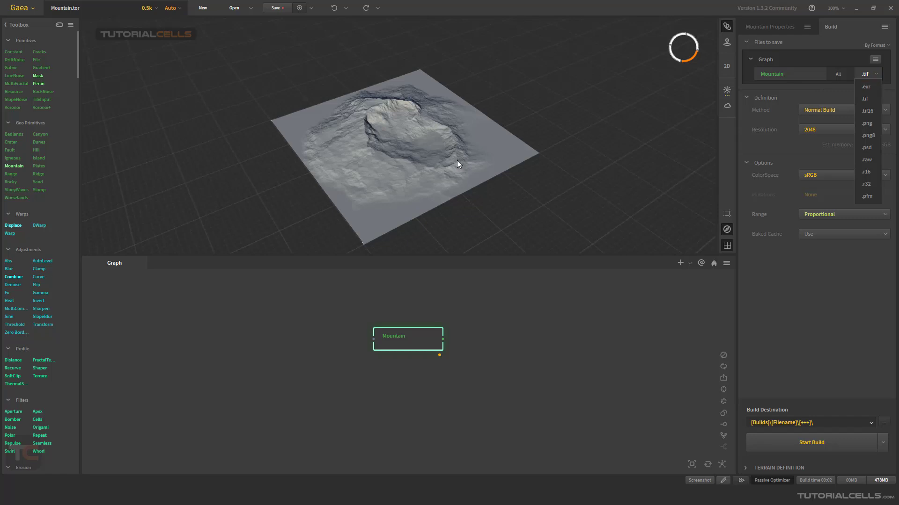
click(871, 125)
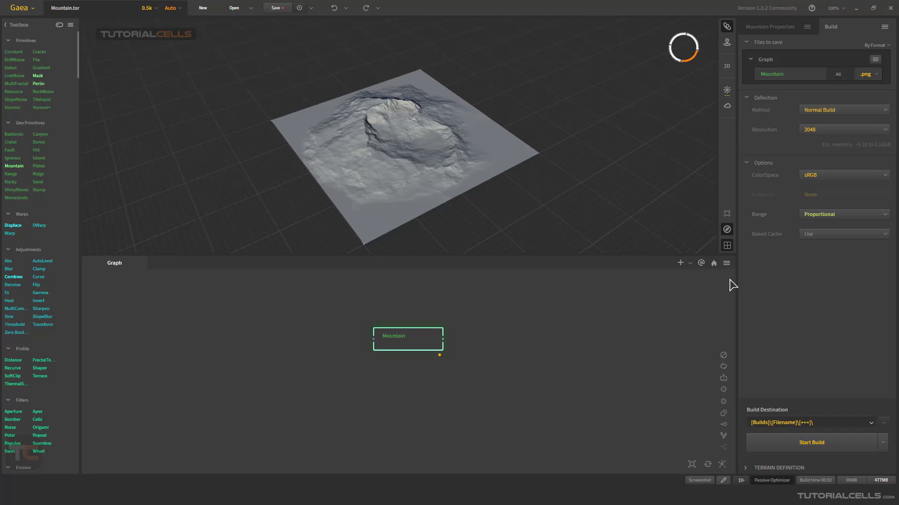
key(Escape)
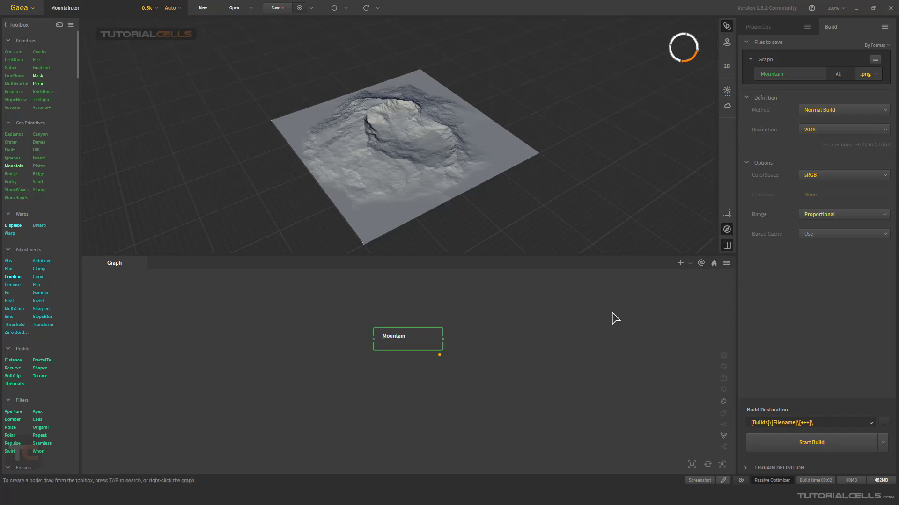
click(764, 468)
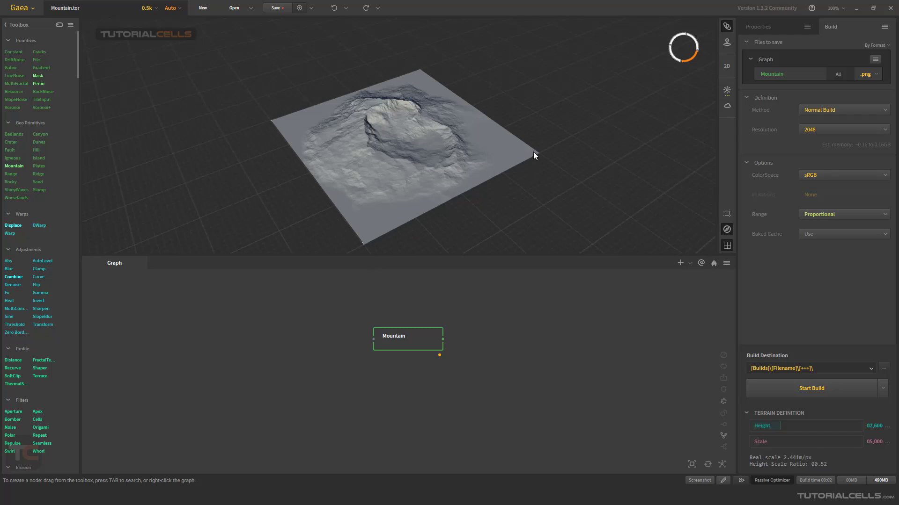
Raise the preview resolution to 1k, rebuild the terrain and check its surface detail up close.
click(402, 191)
scroll(405, 192, up, 10)
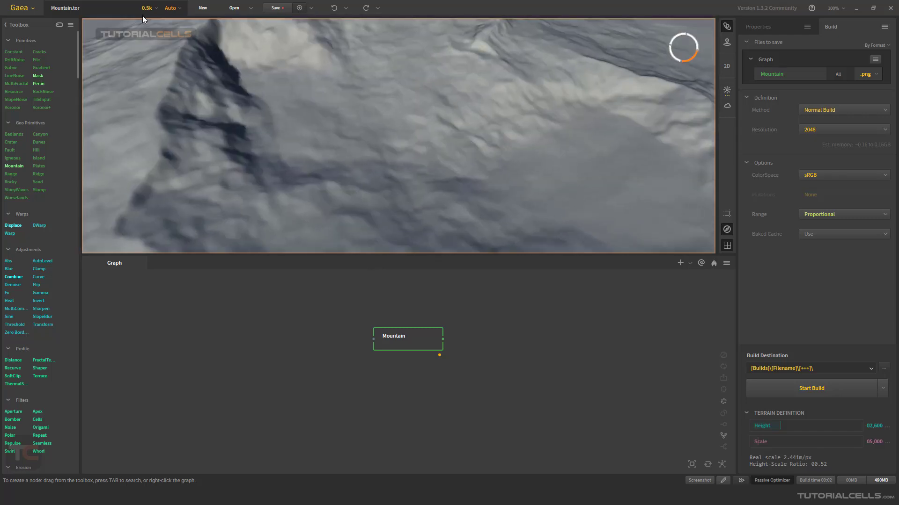
click(153, 9)
click(148, 35)
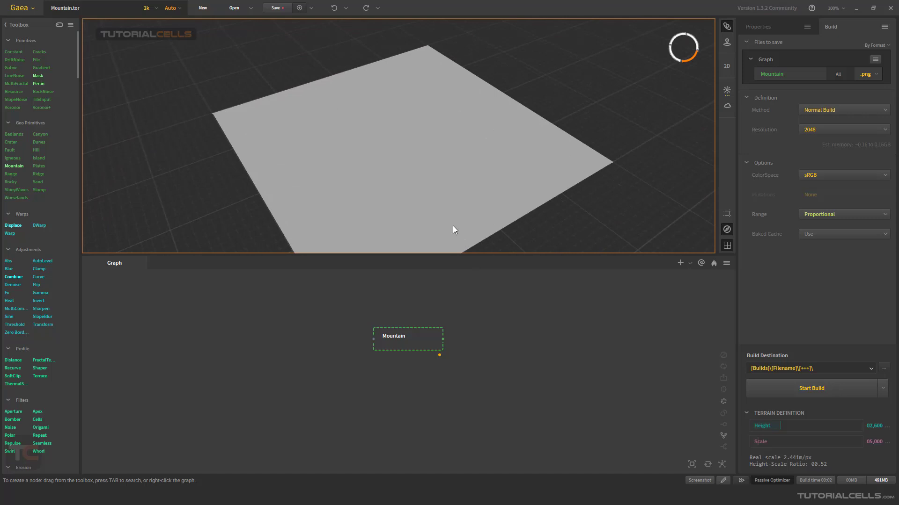
click(708, 465)
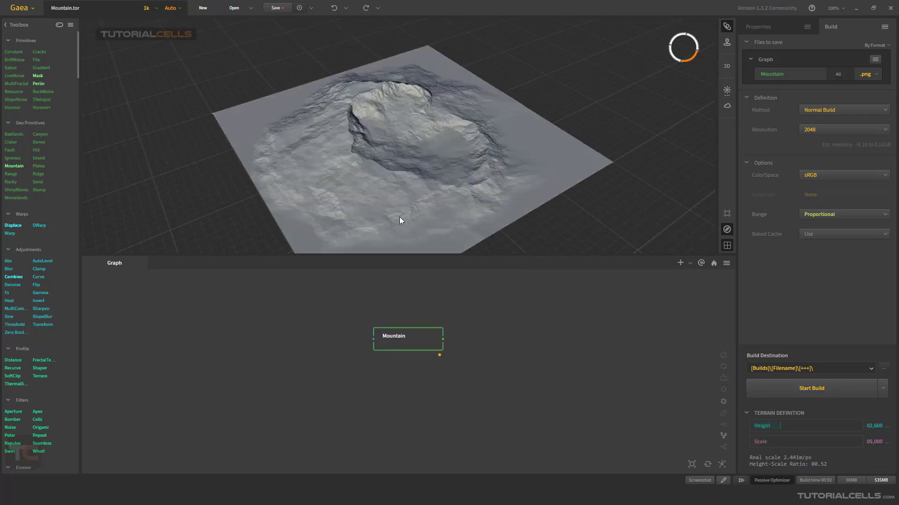
scroll(471, 219, up, 10)
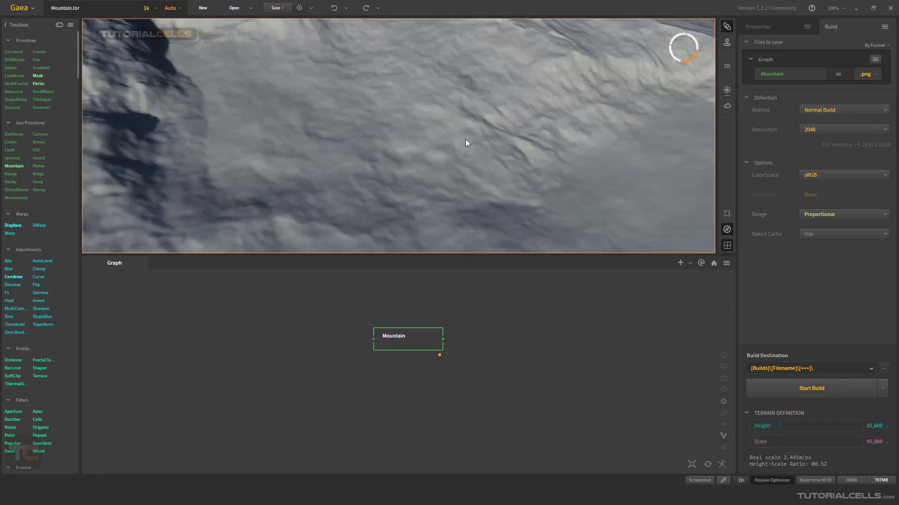
scroll(466, 144, down, 10)
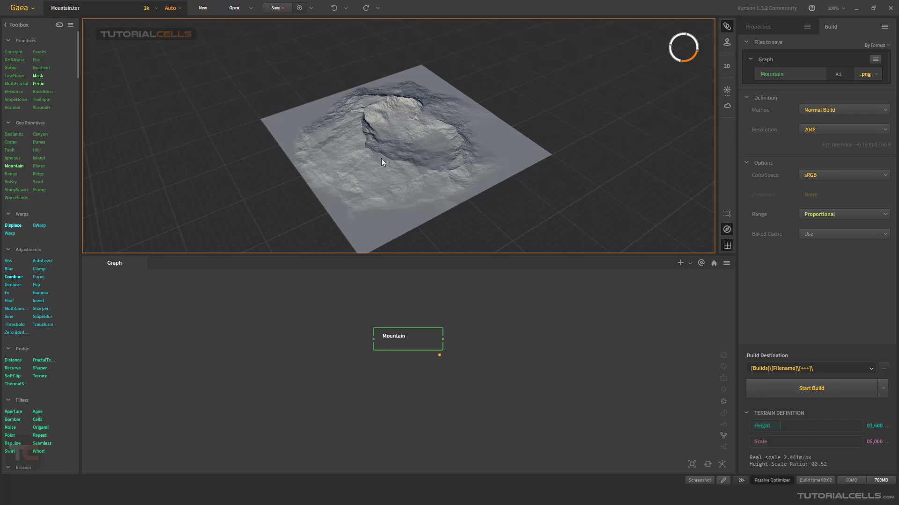
Examine the mountain's height and crater relief from low and close viewing angles.
drag(381, 158, 370, 115)
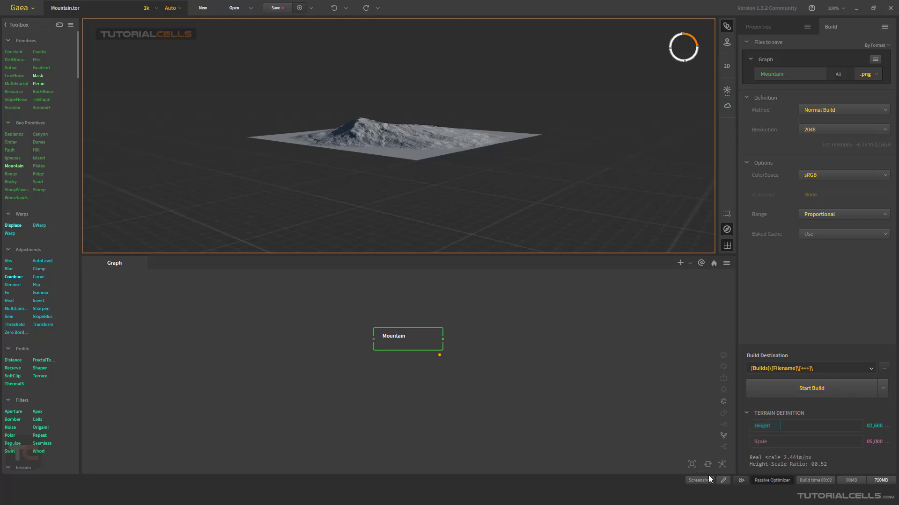
click(723, 480)
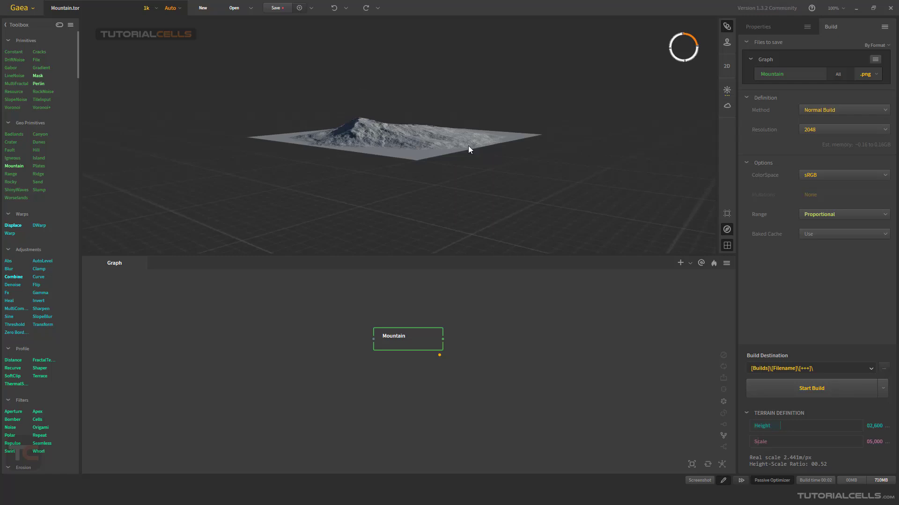
click(432, 150)
drag(438, 141, 382, 187)
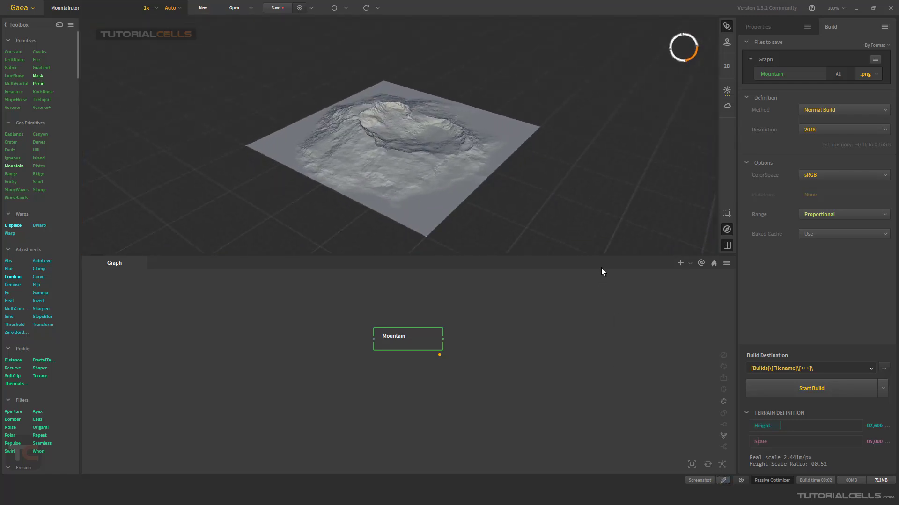
click(371, 113)
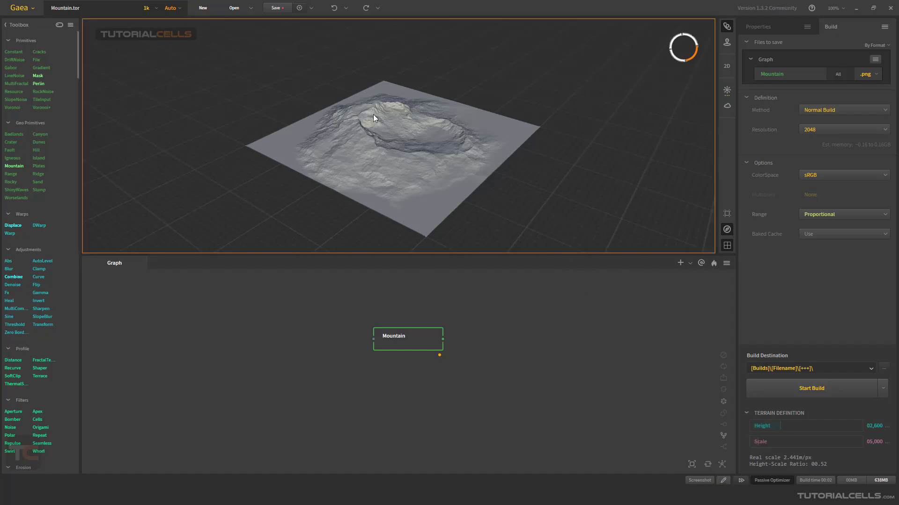
drag(392, 132, 373, 101)
scroll(379, 107, up, 3)
scroll(379, 107, up, 2)
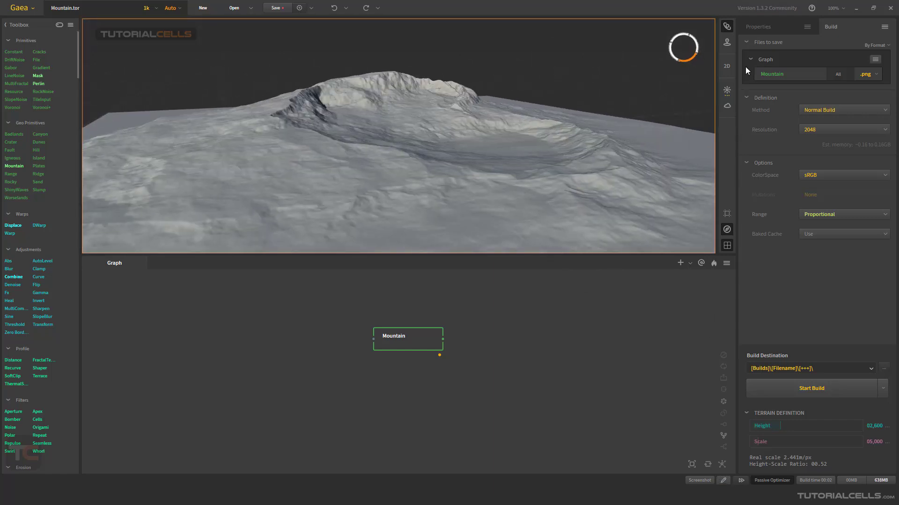
Add a Clamp modifier to the Mountain node and set its Clamp Max to 12%.
click(758, 27)
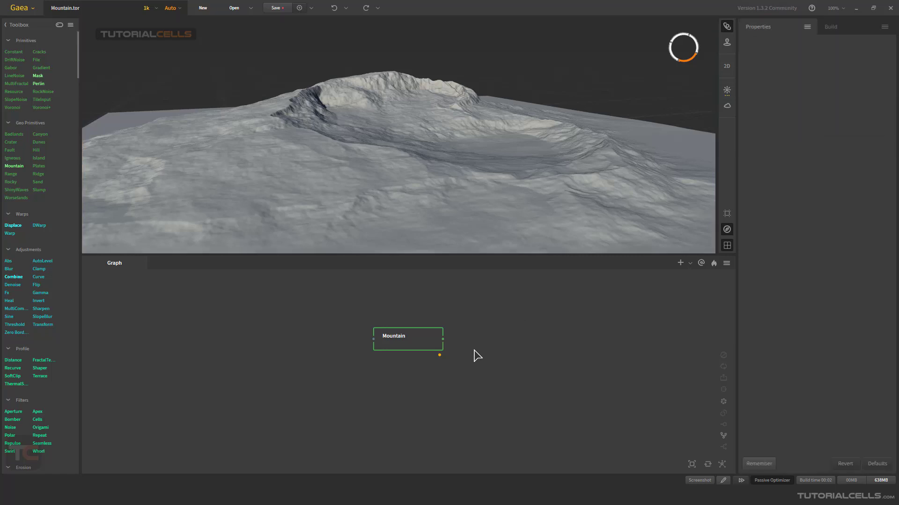
click(403, 346)
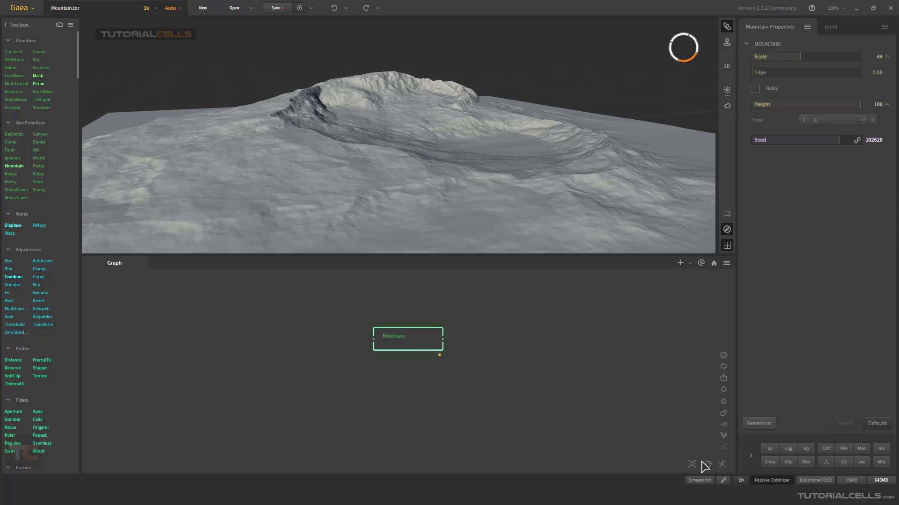
click(770, 462)
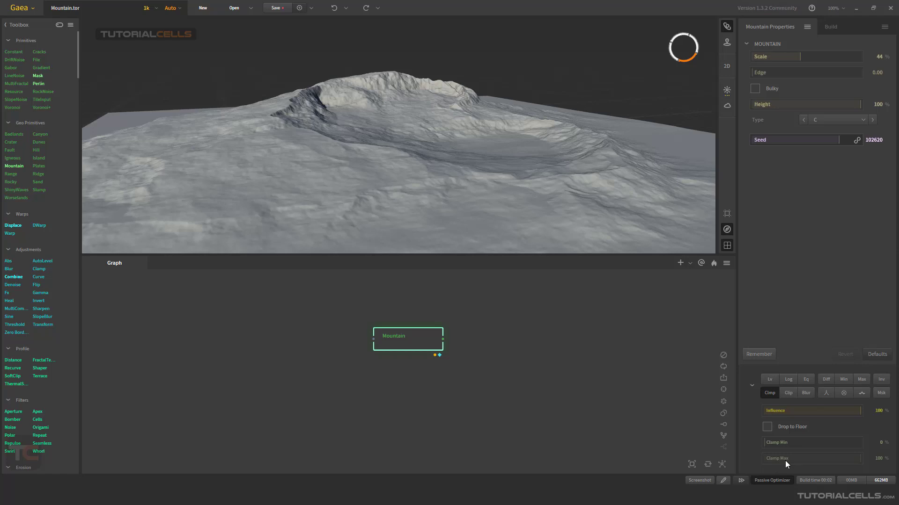
click(877, 460)
text(12)
key(Return)
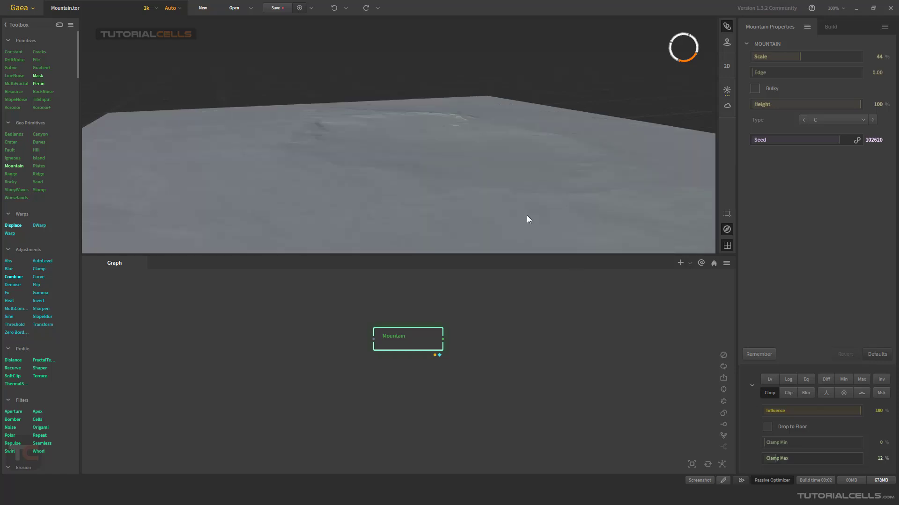
Set the Mountain node's Clamp Max to 1000m and check the clamped terrain from several angles.
drag(391, 170, 425, 192)
scroll(424, 191, down, 5)
scroll(422, 189, up, 3)
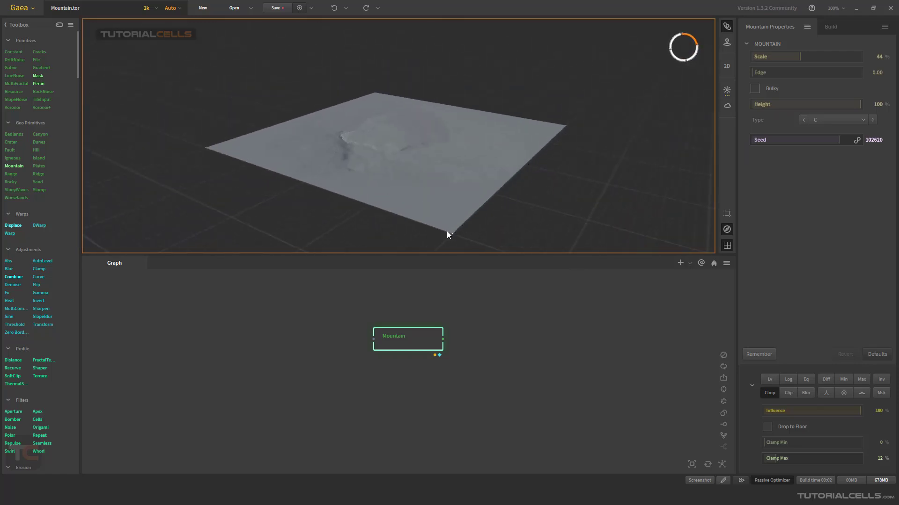
scroll(352, 151, up, 3)
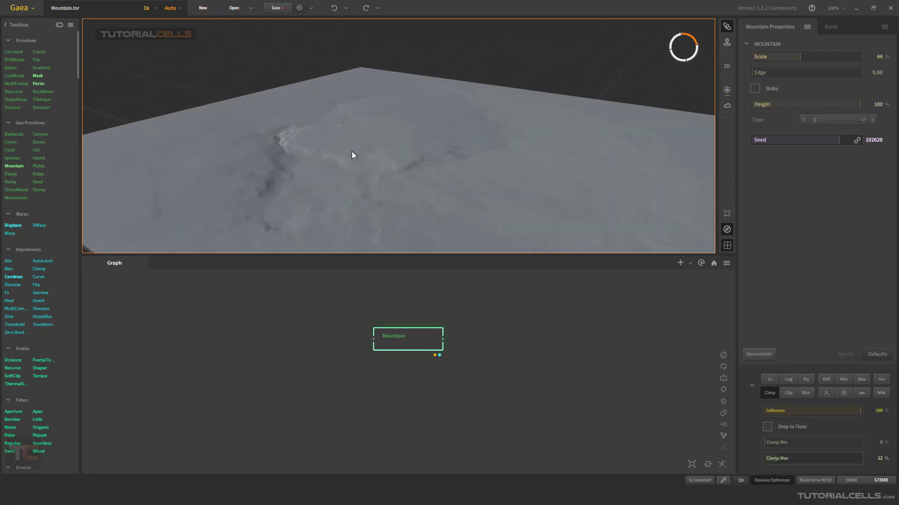
drag(287, 170, 302, 135)
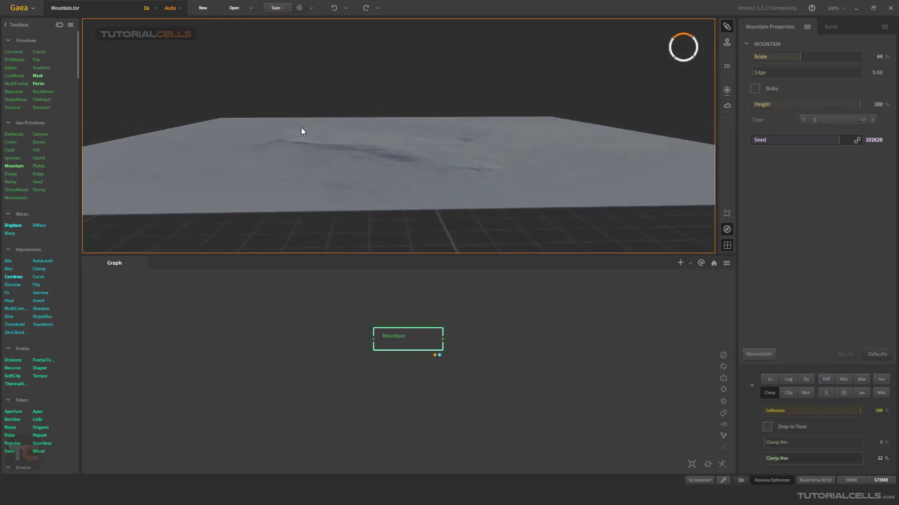
click(872, 461)
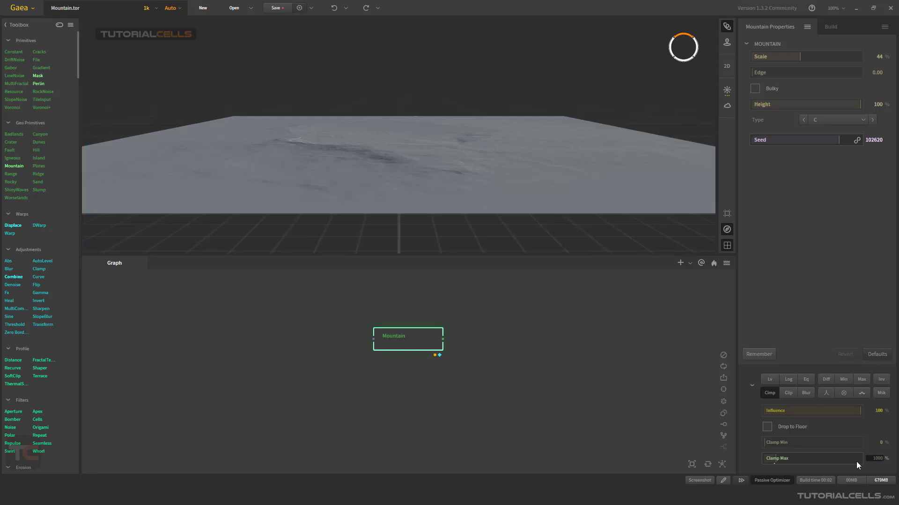
text(1000m)
key(Return)
drag(336, 118, 388, 174)
scroll(388, 174, down, 5)
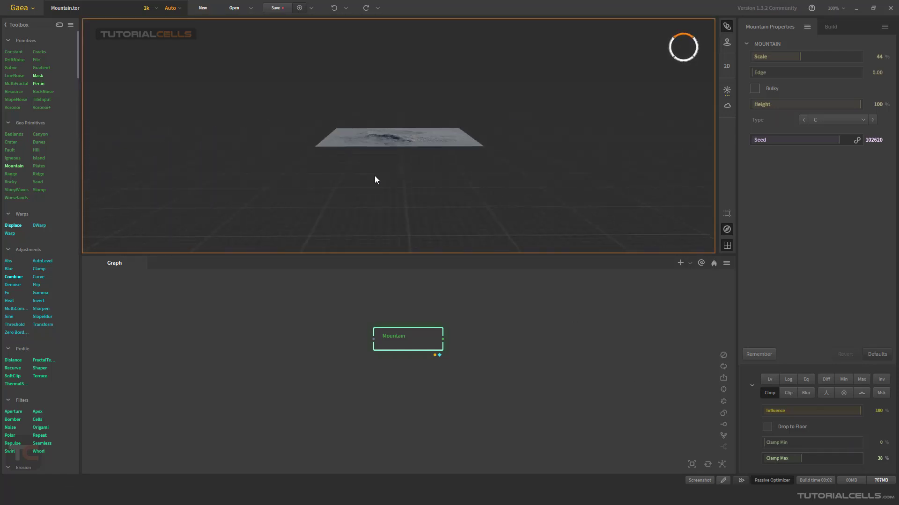
drag(361, 133, 399, 170)
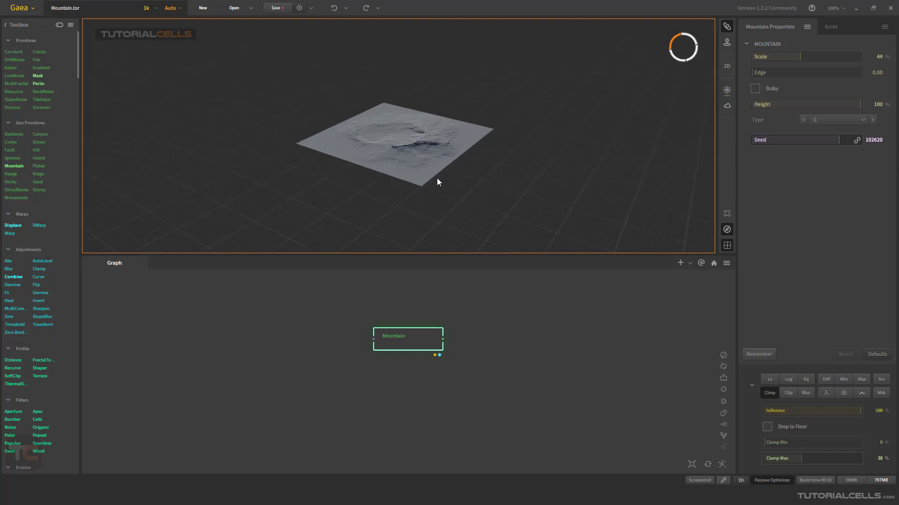
scroll(422, 153, up, 5)
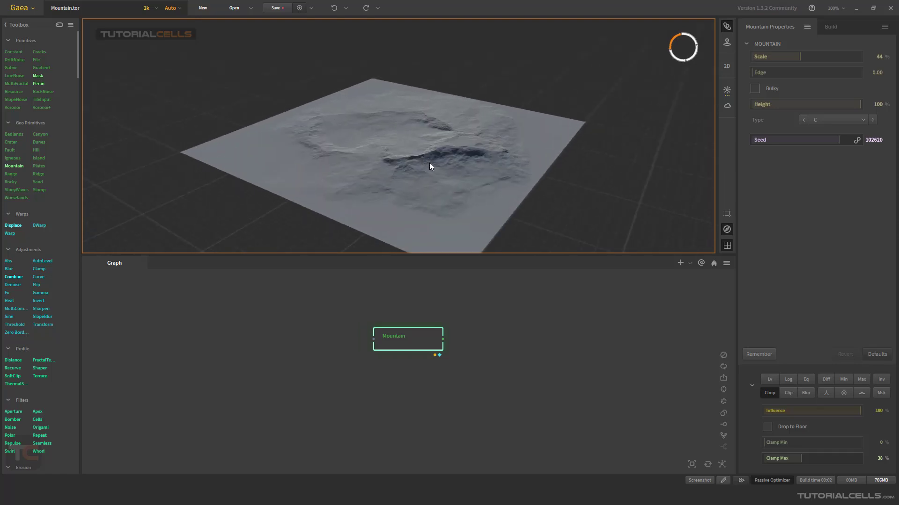
Open the build settings and review the standard, plus-one and Unreal resolution options.
click(830, 27)
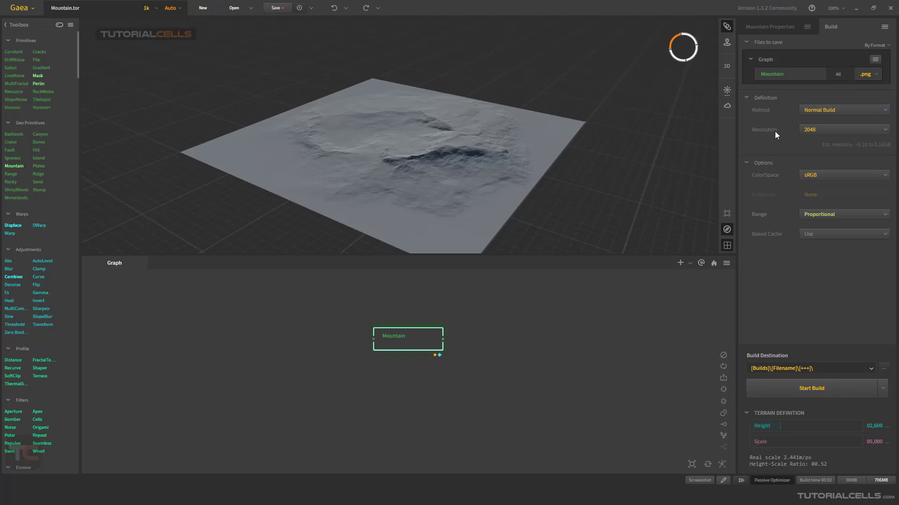
click(816, 132)
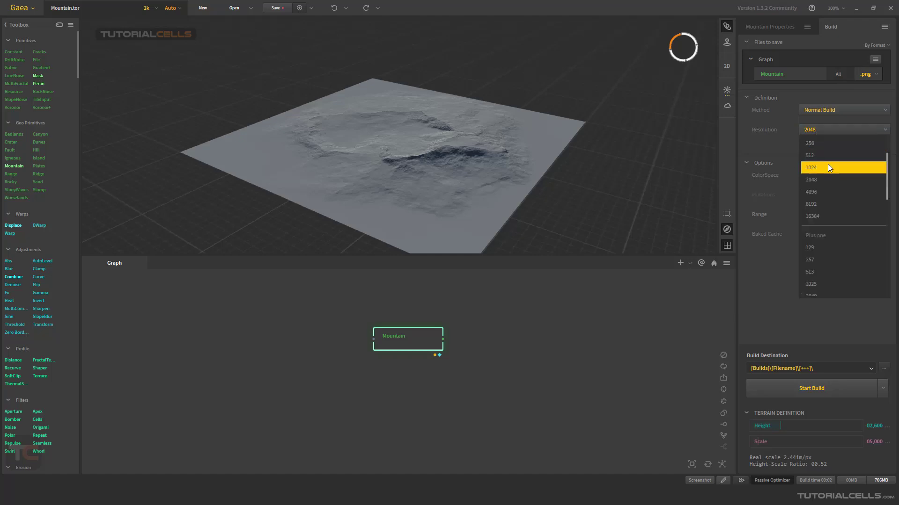
scroll(827, 156, up, 2)
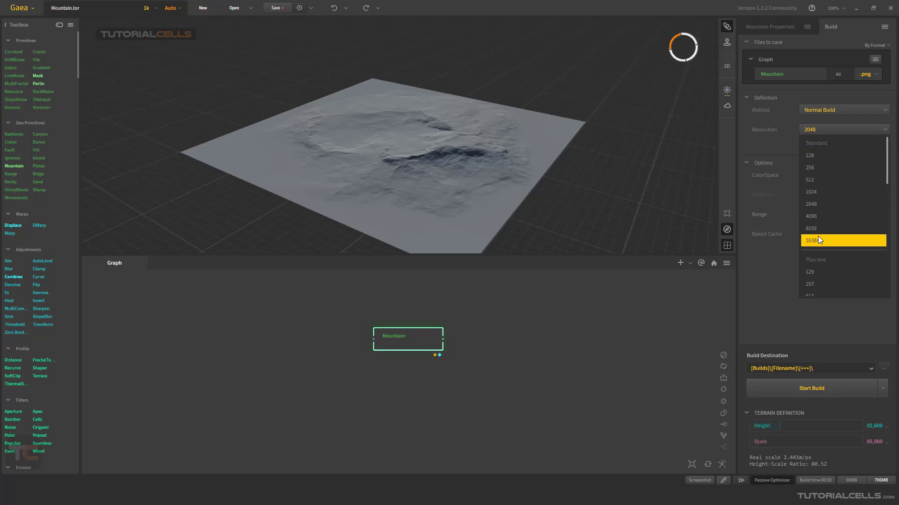
scroll(818, 230, down, 3)
scroll(820, 216, down, 1)
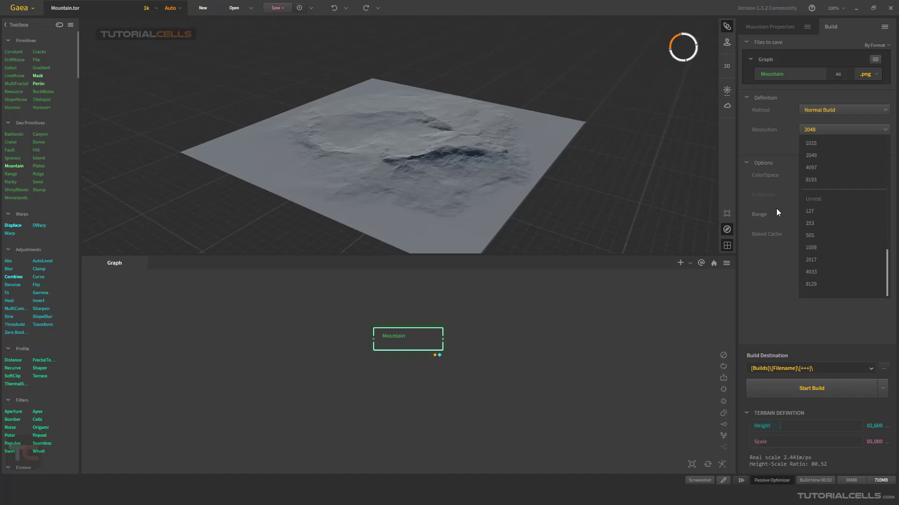
click(774, 295)
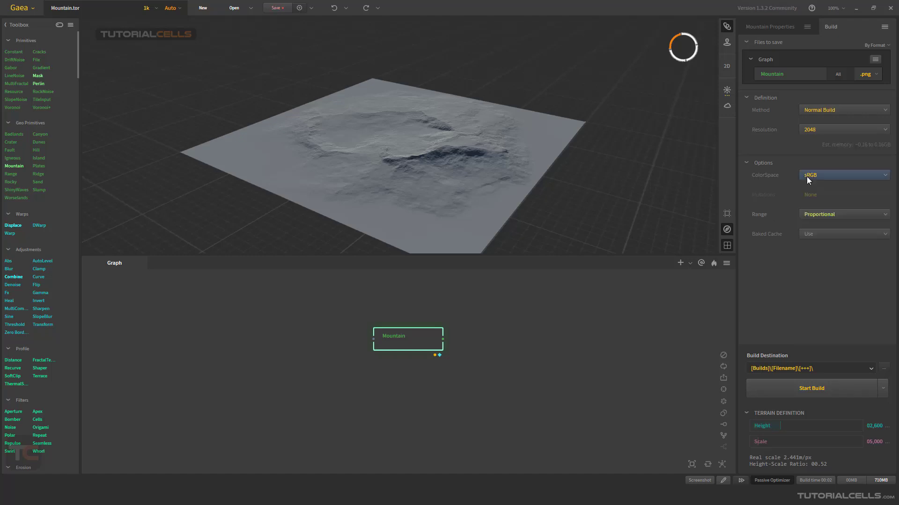
Set the build resolution to 1024 and the terrain definition's scale to 1,024.
click(806, 131)
click(806, 131)
click(823, 133)
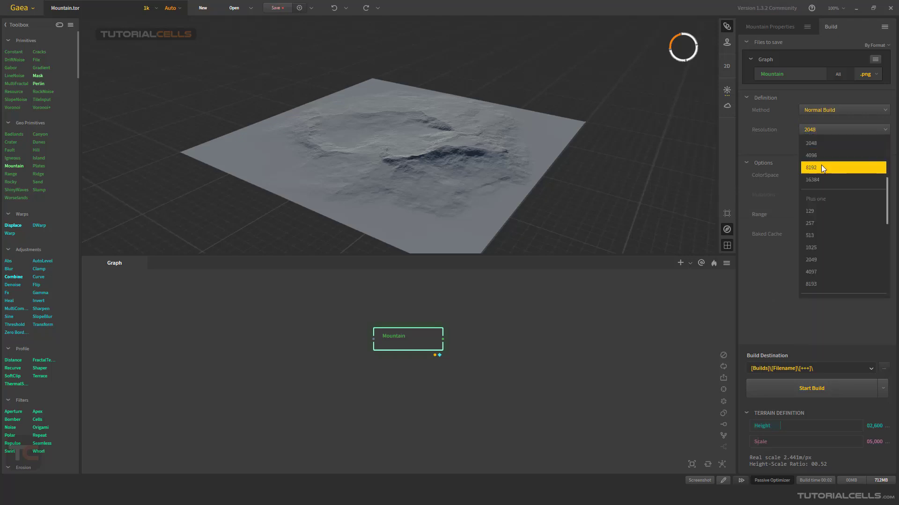
scroll(821, 155, up, 1)
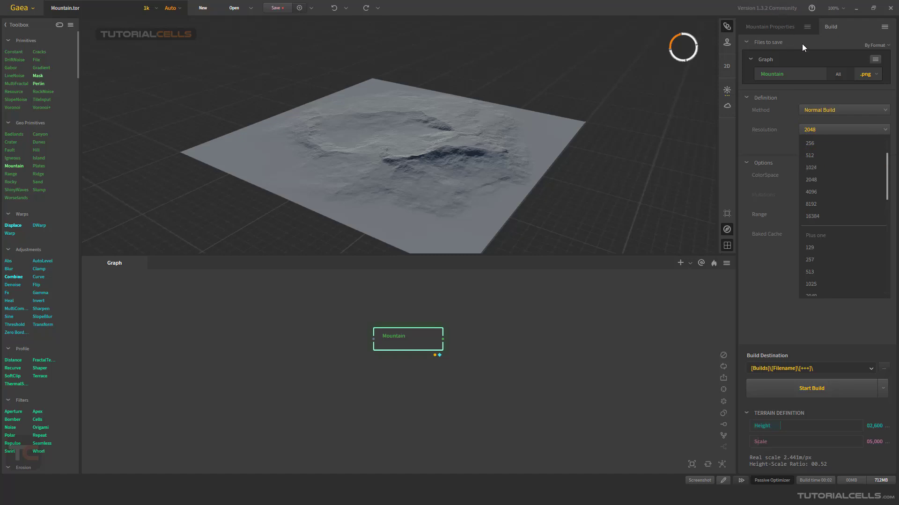
click(822, 170)
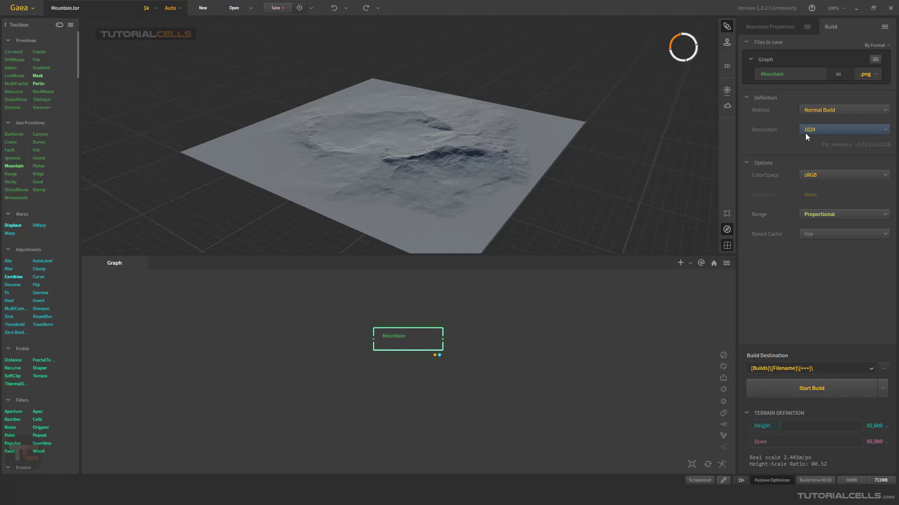
click(874, 443)
key(Return)
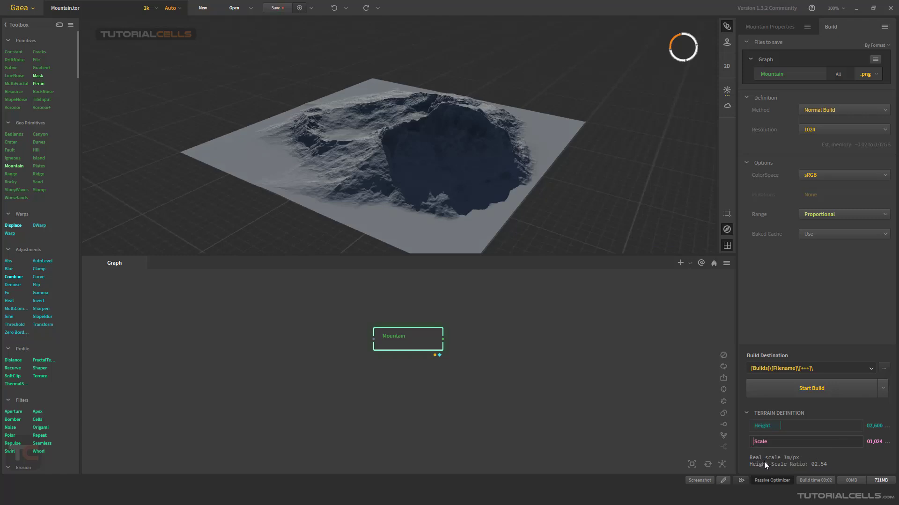
mouse_move(489, 146)
mouse_down()
mouse_move(451, 145)
mouse_move(456, 134)
mouse_move(390, 123)
mouse_move(474, 127)
mouse_move(476, 135)
mouse_up()
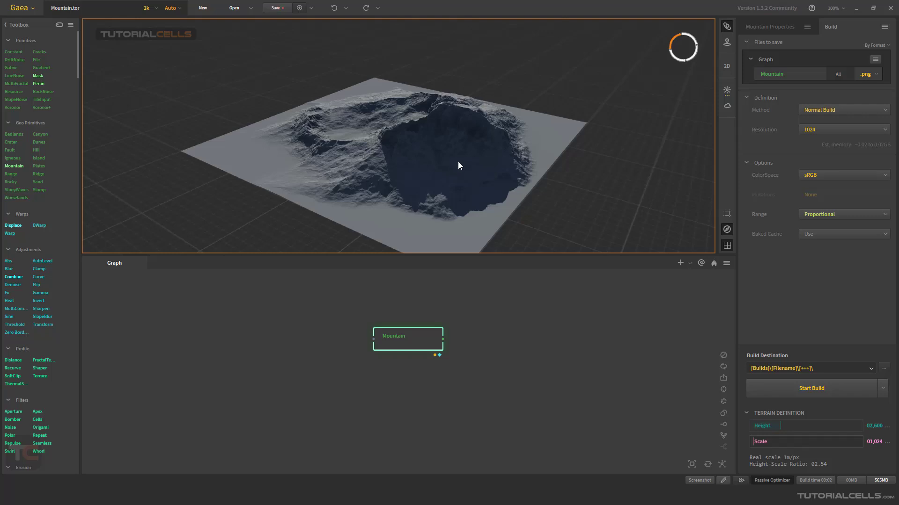
Set the build resolution to 4096 and match the terrain definition's scale at 4,096.
click(817, 131)
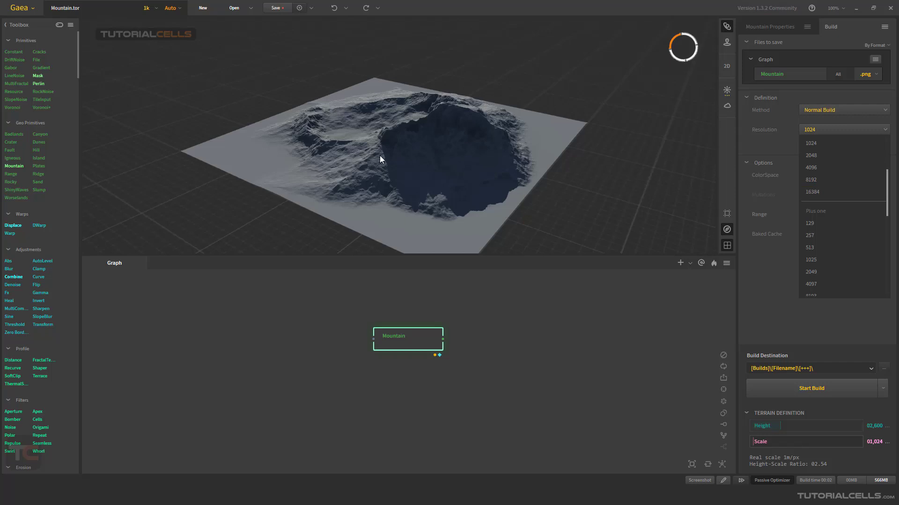
click(811, 169)
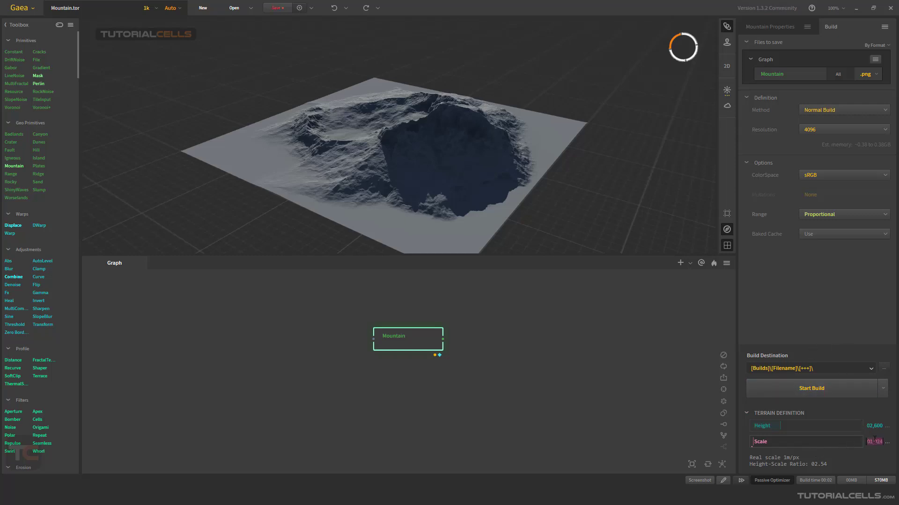
text(4096)
key(Return)
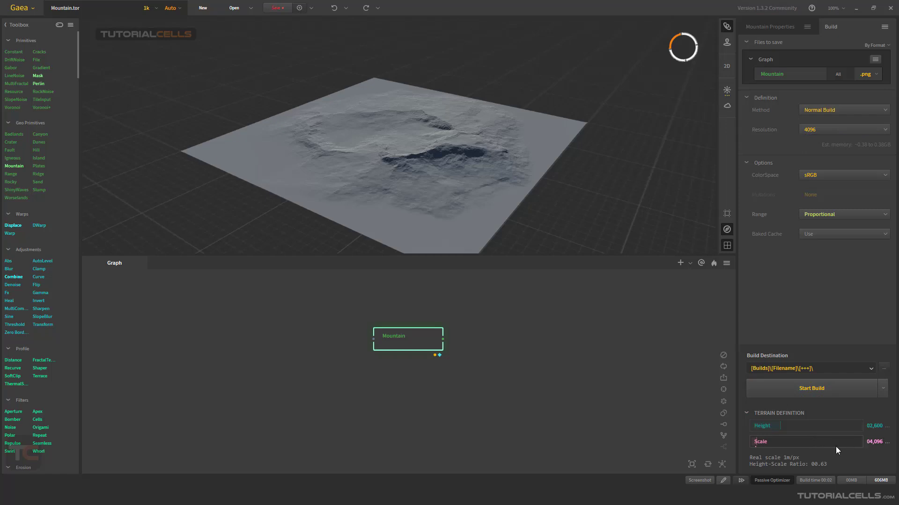
Return the build resolution to 1024 and raise the terrain definition's scale to about 34,667.
click(822, 443)
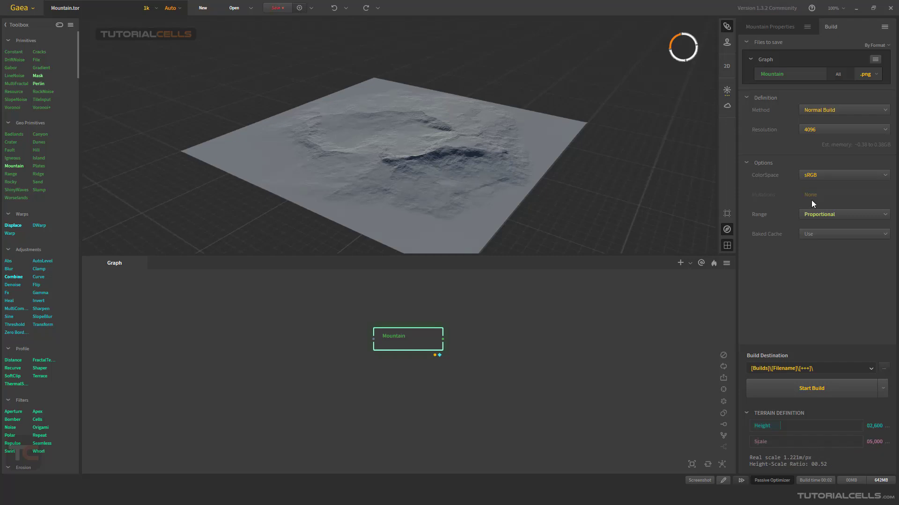
click(822, 130)
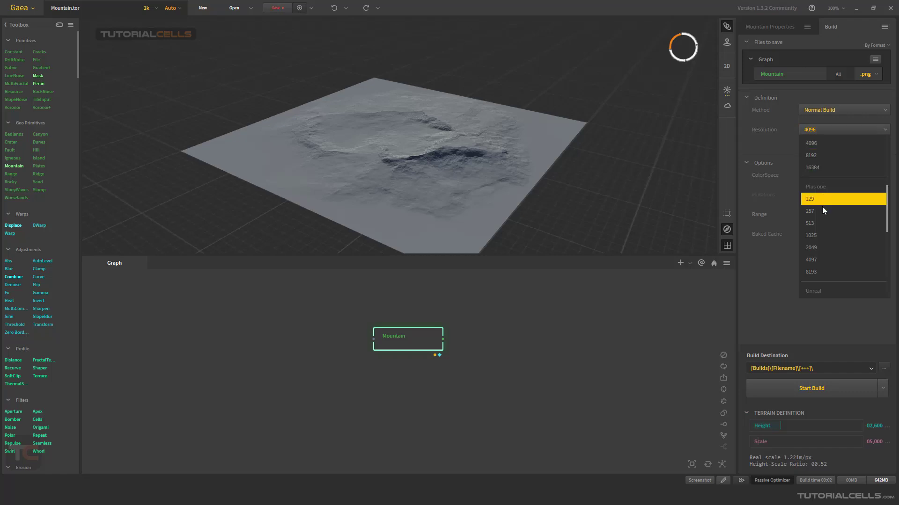
scroll(822, 201, up, 3)
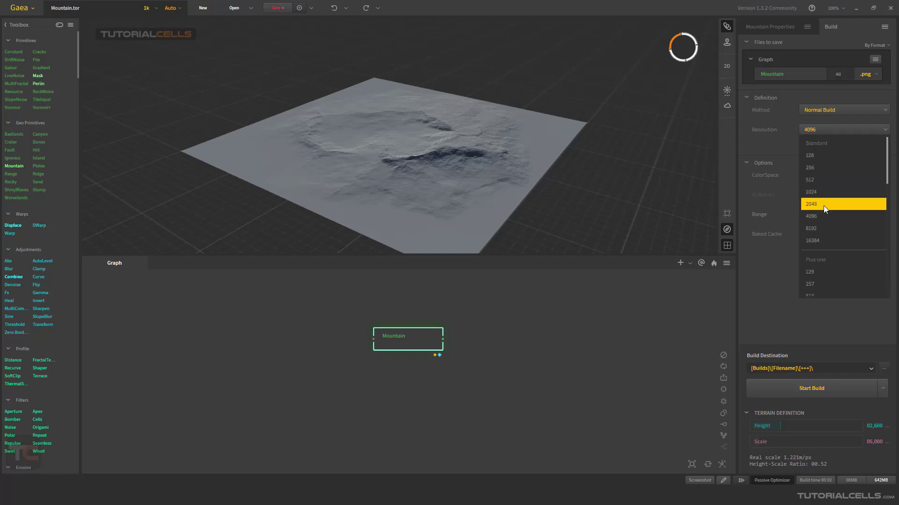
click(824, 191)
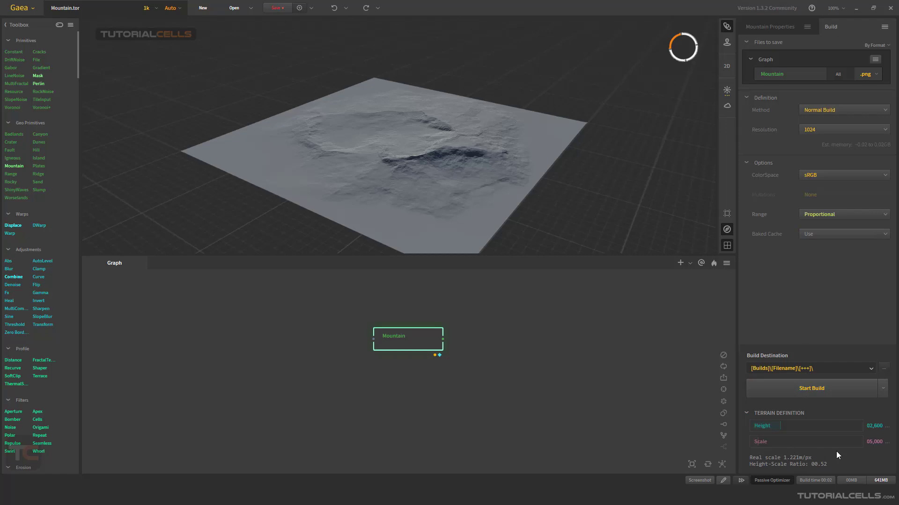
click(478, 132)
drag(787, 447, 805, 443)
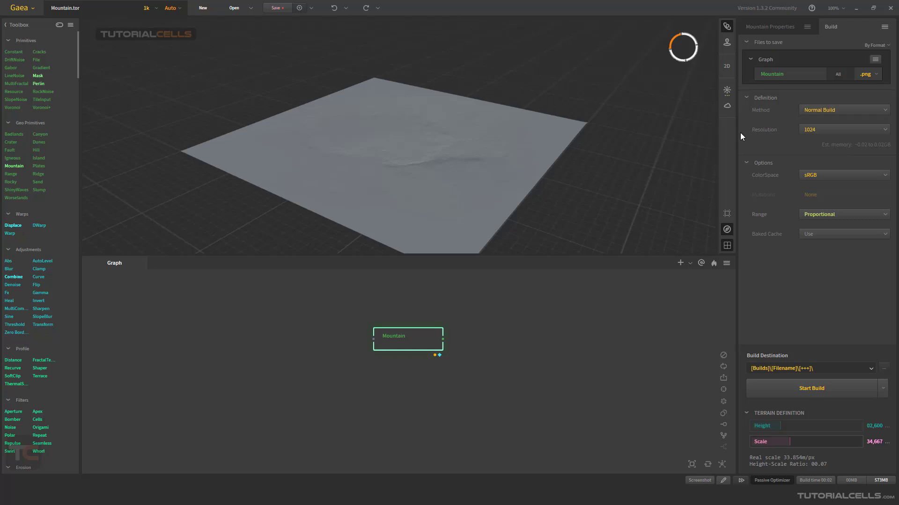
Set the build resolution to 8192 and the terrain definition's scale to 8,192.
click(810, 130)
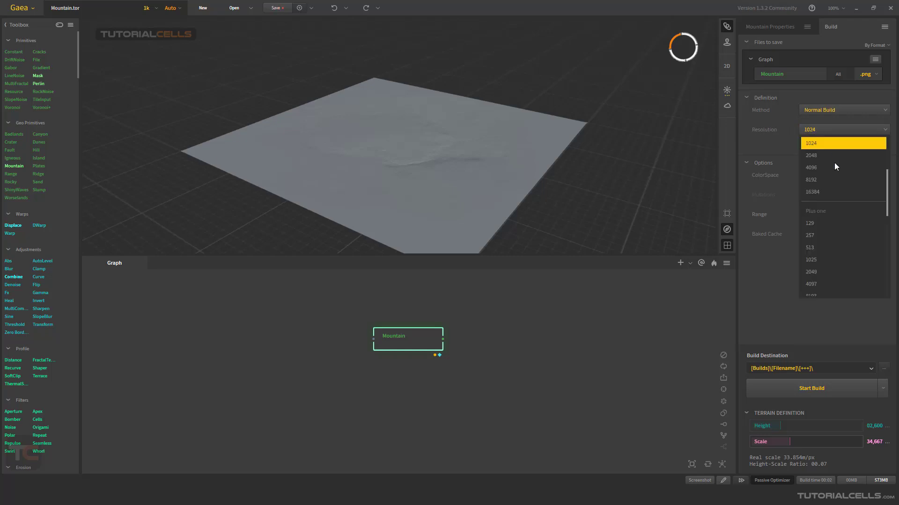
click(815, 182)
double_click(874, 442)
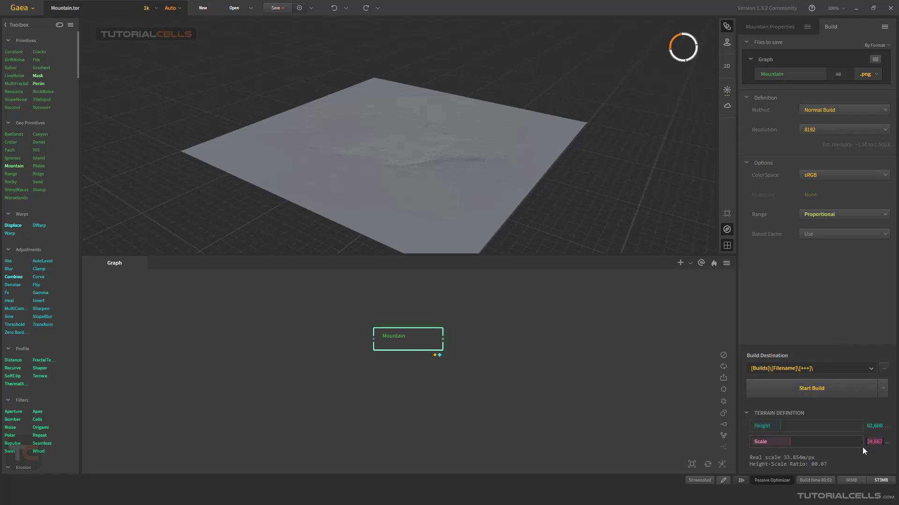
text(8192)
key(Return)
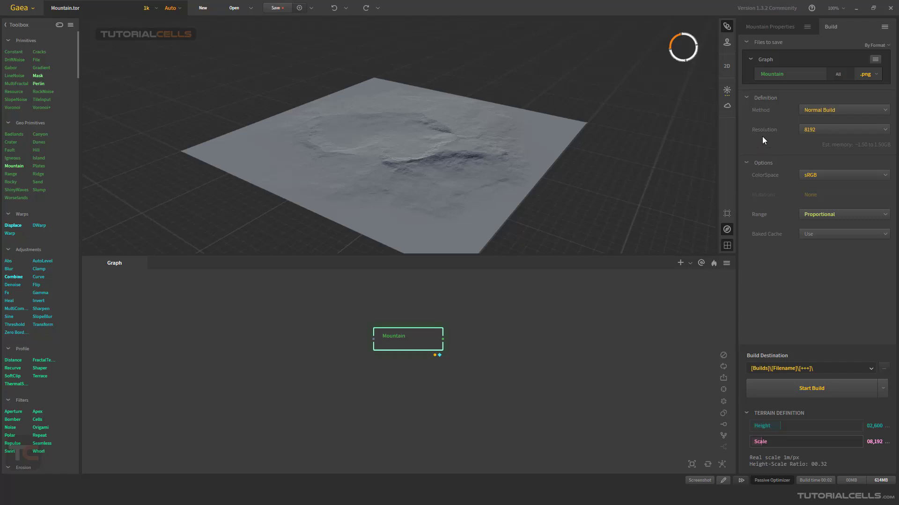
Restore the terrain definition's scale to 5,000 and check the terrain in the viewport.
click(823, 443)
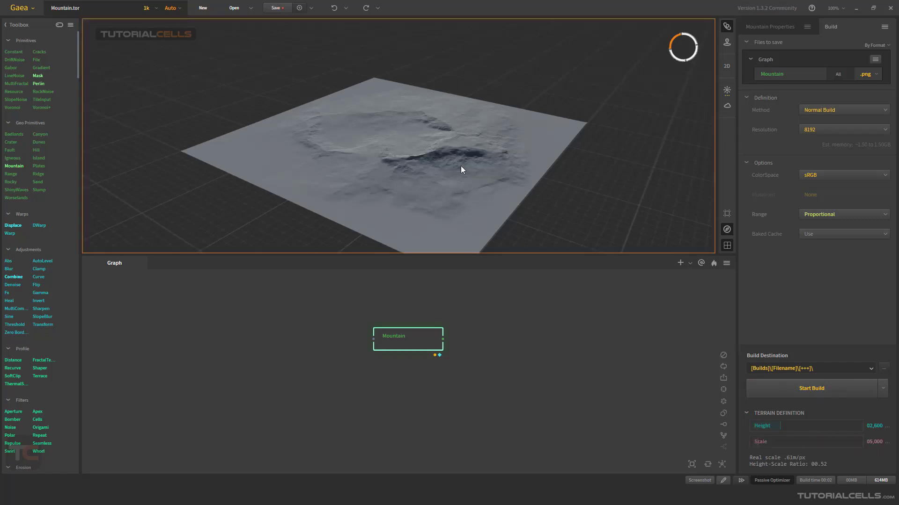
mouse_move(478, 185)
mouse_down()
mouse_move(472, 166)
mouse_move(476, 183)
mouse_up()
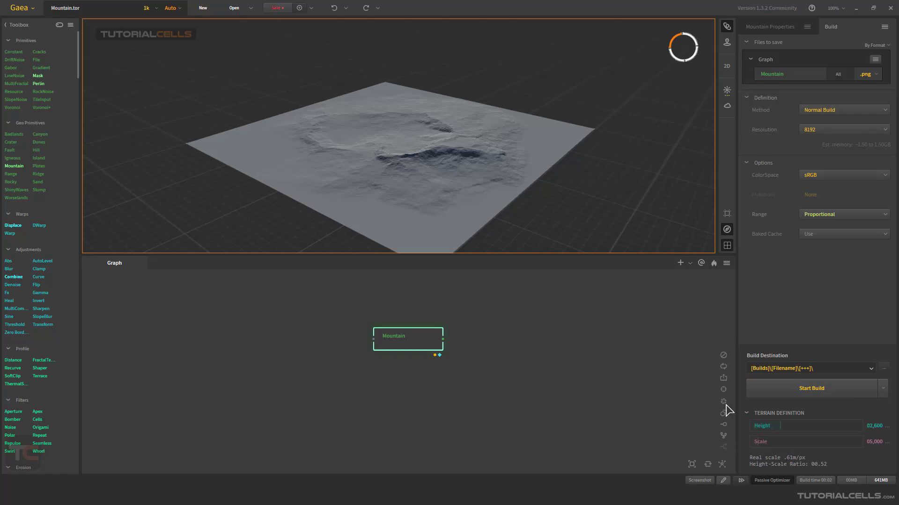
Enter 2000 as the Mountain node's Clamp Max and check the terrain from different angles.
click(779, 26)
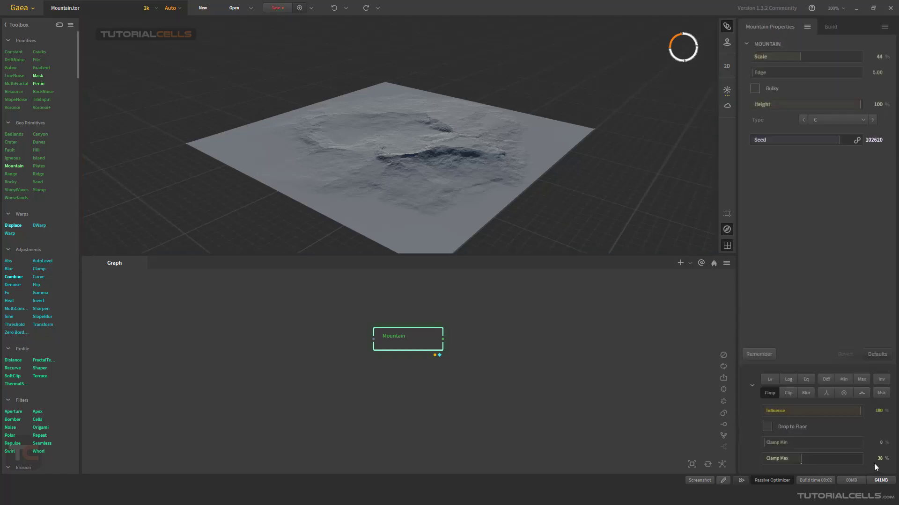
click(823, 460)
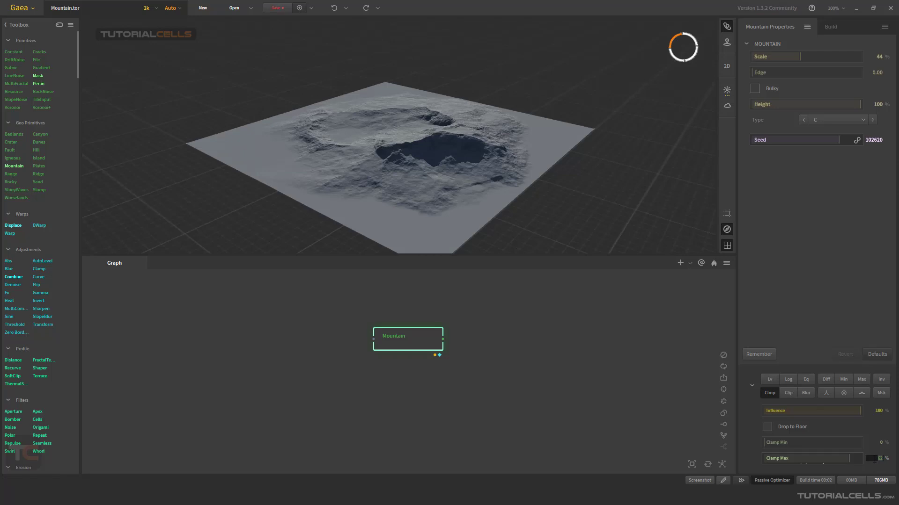
text(2000)
key(Return)
drag(446, 172, 428, 157)
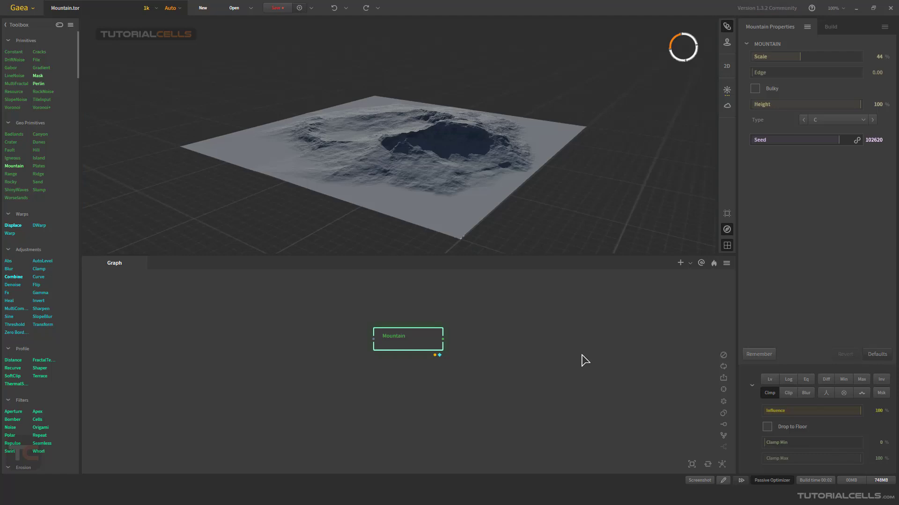
drag(409, 125, 476, 141)
Raise the terrain definition's height to about 6,410 in the build settings and check the taller mountain.
click(827, 33)
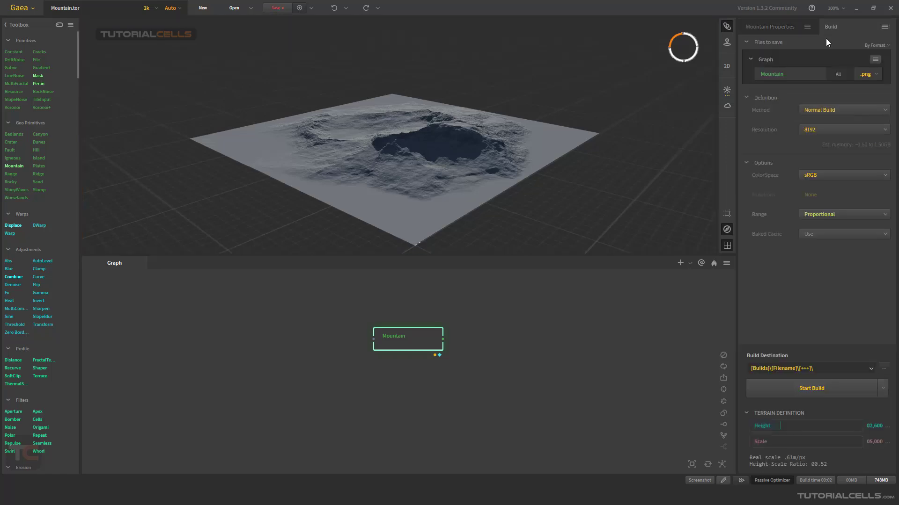
click(783, 427)
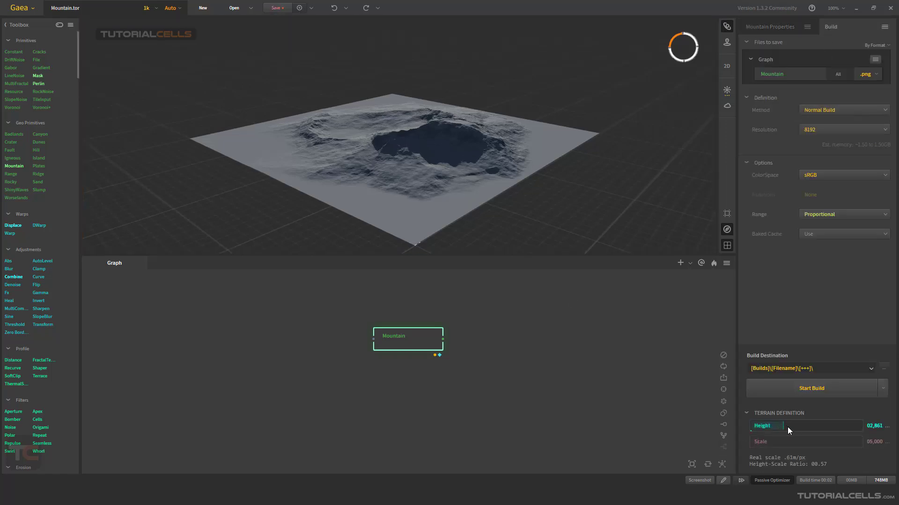
drag(789, 427, 821, 423)
drag(397, 107, 475, 122)
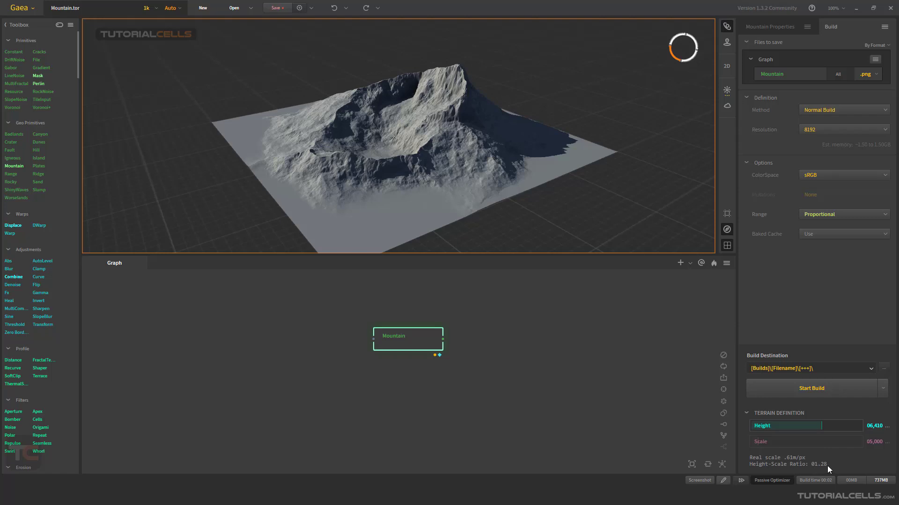
drag(434, 130, 718, 155)
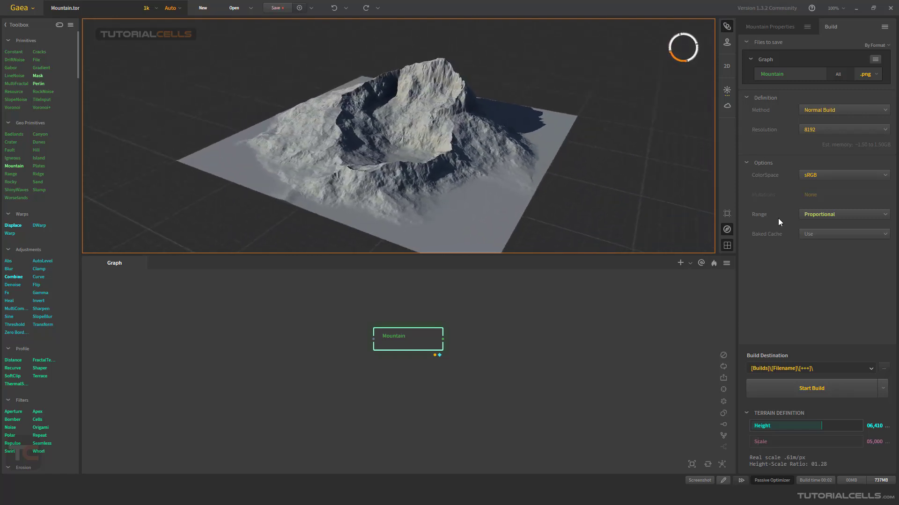
Examine the mountain from several angles and review the available build methods, keeping Normal Build.
mouse_move(816, 214)
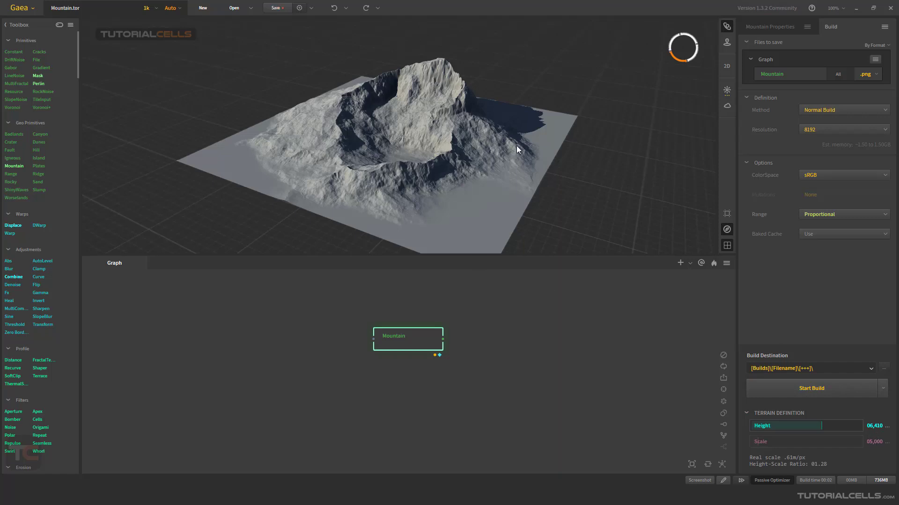
drag(518, 148, 265, 143)
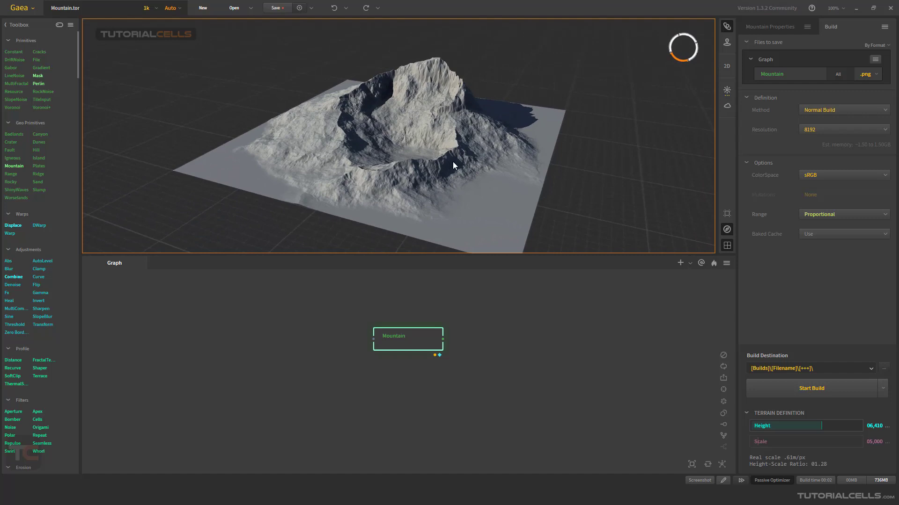
drag(467, 161, 493, 78)
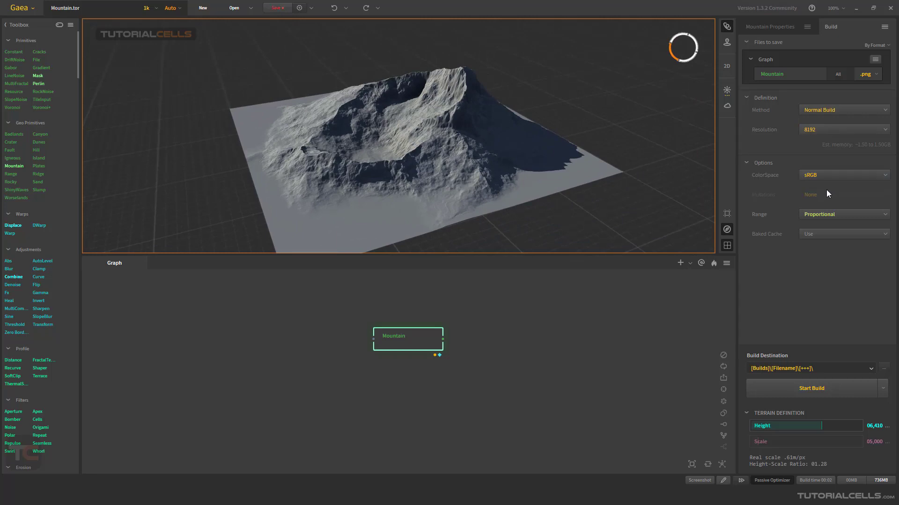
click(818, 111)
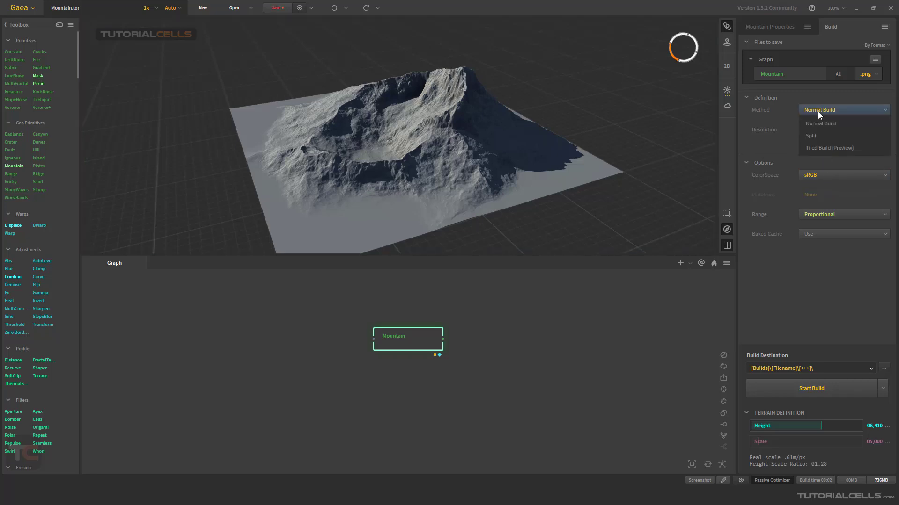
key(Escape)
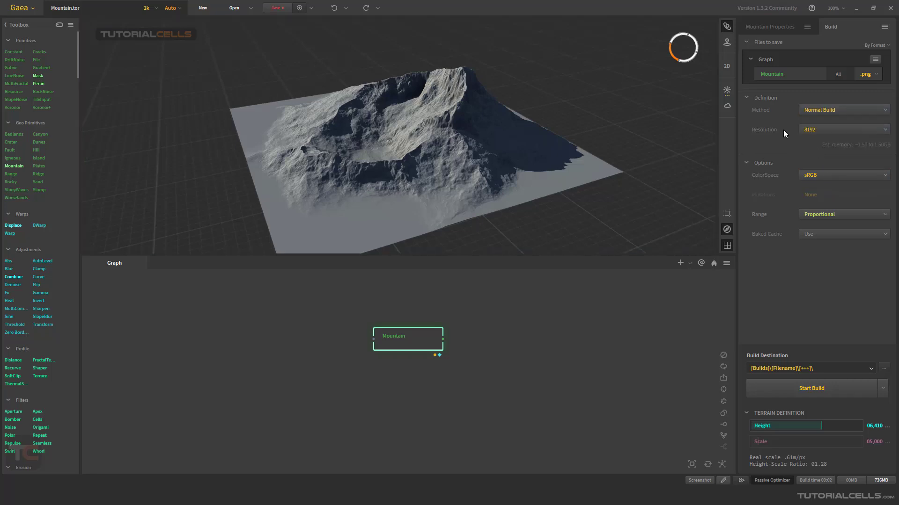
Look over the Split and Tiled Build (Preview) methods, leave Normal Build selected, and inspect the mountain from its crater side.
click(825, 111)
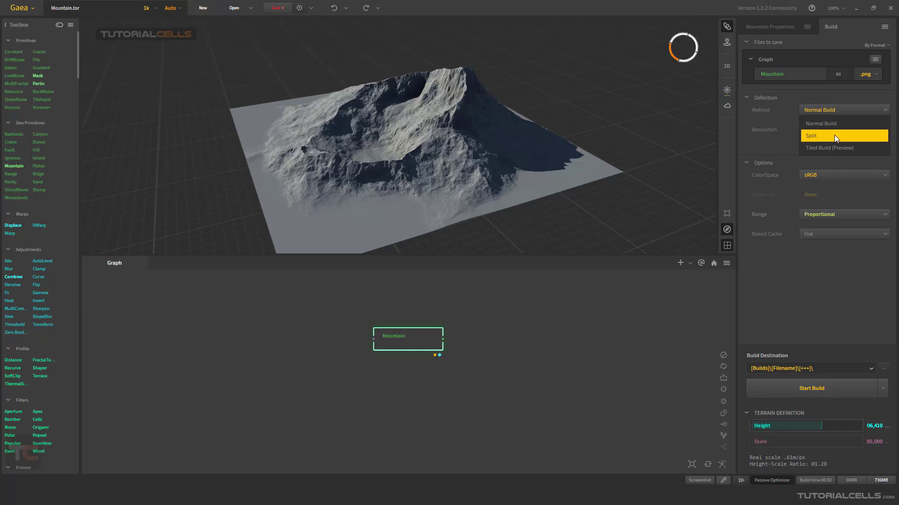
click(829, 113)
click(826, 112)
click(823, 147)
click(816, 113)
click(818, 134)
click(818, 117)
click(821, 135)
drag(391, 173, 468, 167)
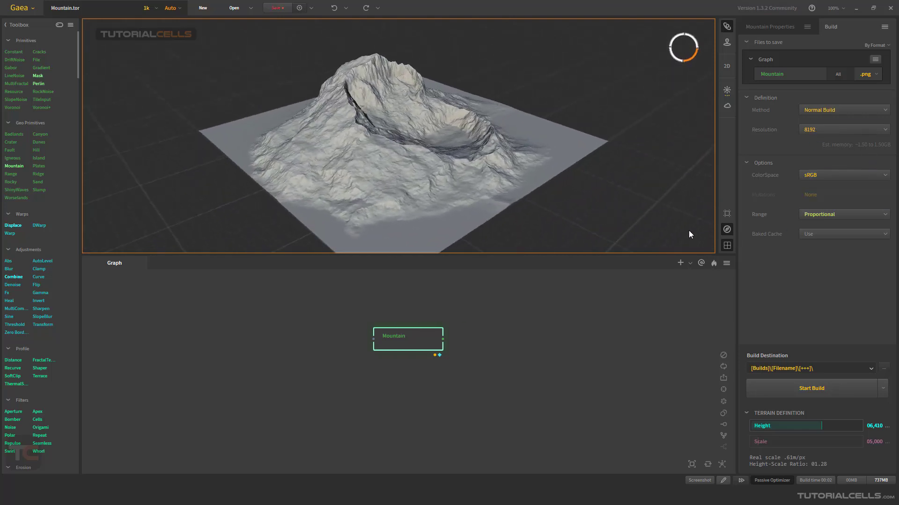
mouse_move(497, 162)
mouse_down()
mouse_move(486, 141)
mouse_move(344, 141)
mouse_move(494, 150)
mouse_up()
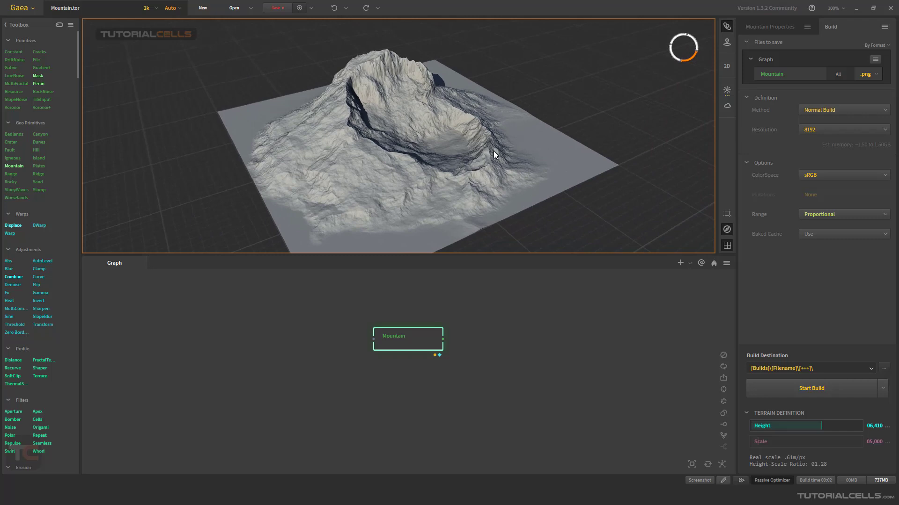
Reset the terrain definition's height to 2,600 and its scale to 5,000, and check the lower mountain in the viewport.
click(821, 427)
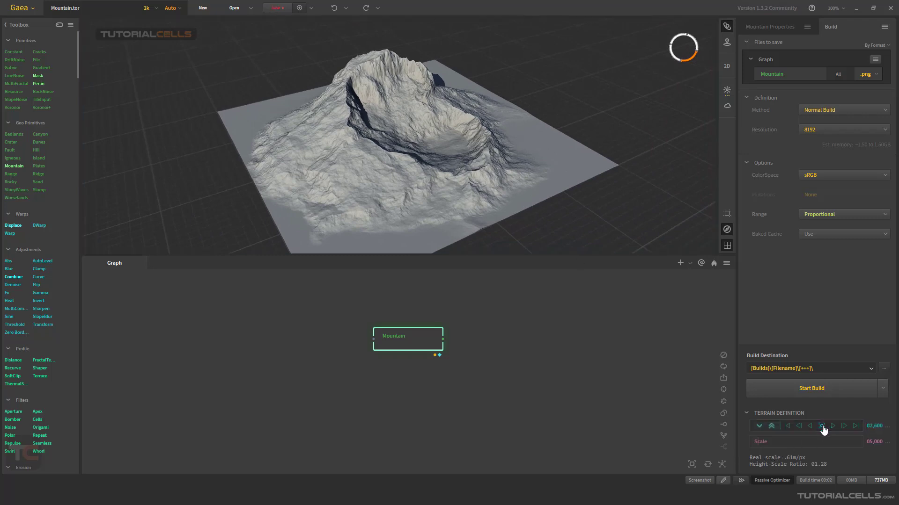
click(821, 441)
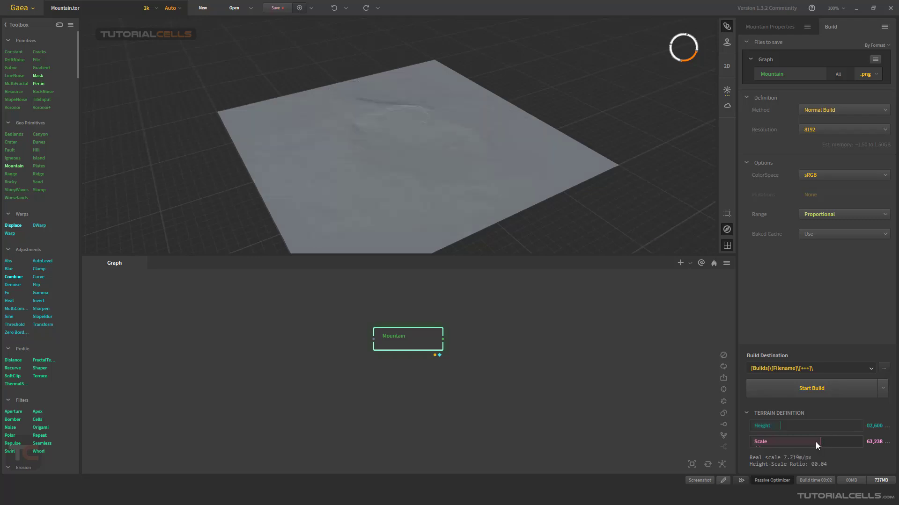
click(822, 442)
drag(382, 212, 495, 146)
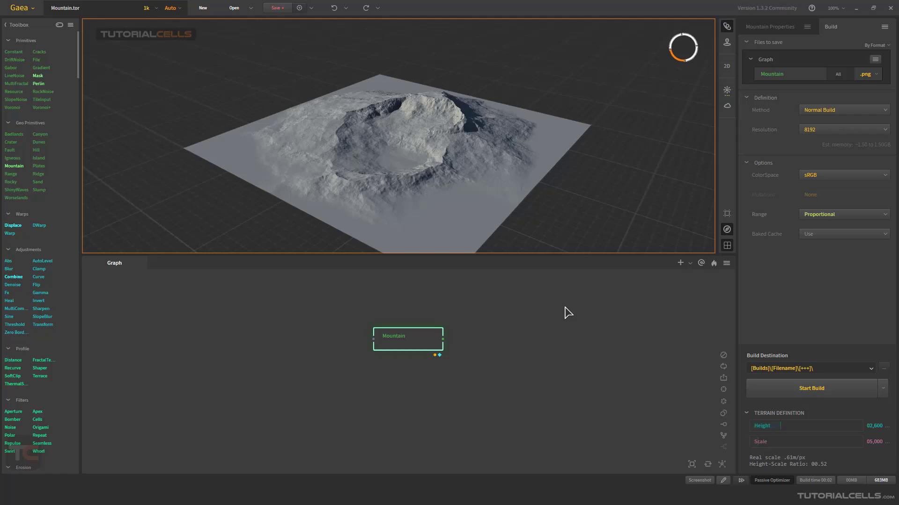
drag(430, 175, 506, 189)
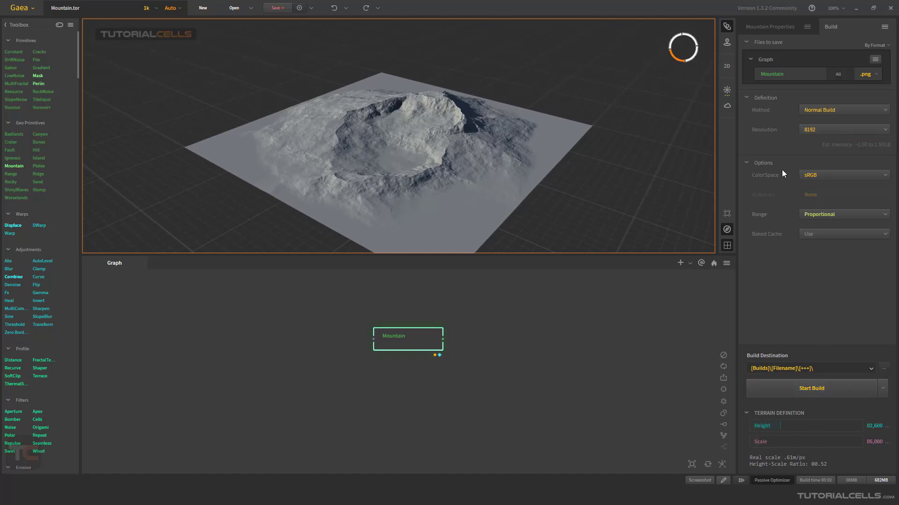
Review the available build resolutions, keeping 8192, and examine the terrain's surface detail up close and from afar.
click(813, 130)
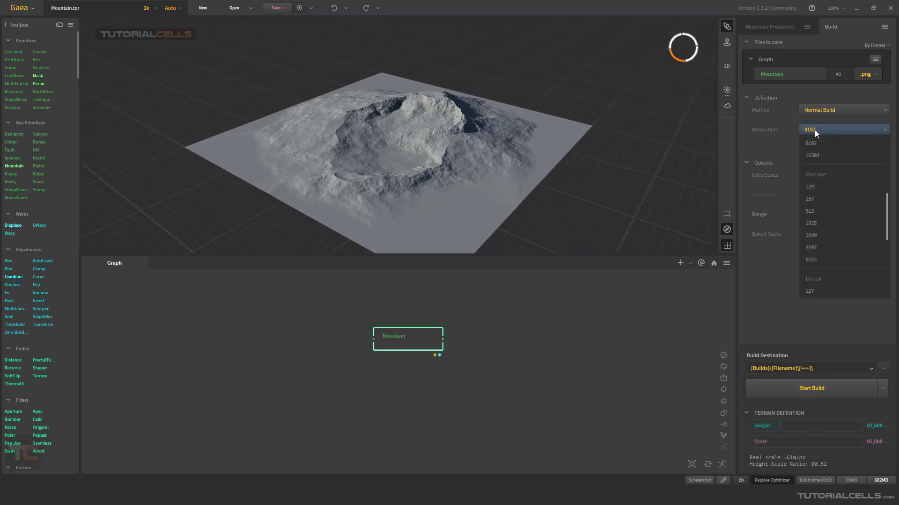
click(772, 144)
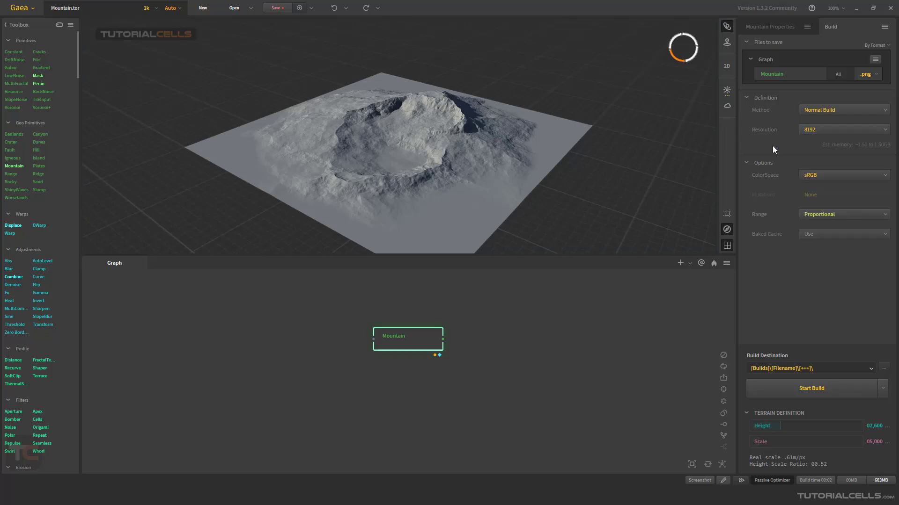
drag(382, 135, 446, 161)
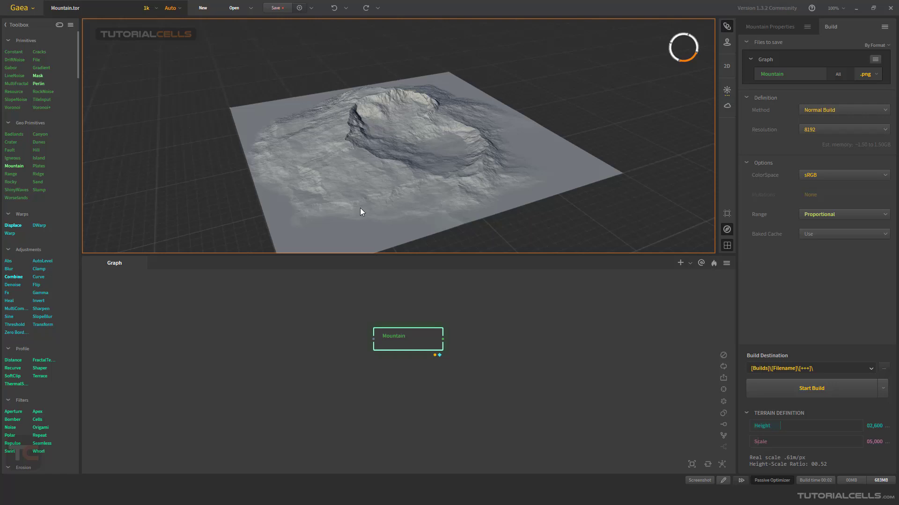
drag(472, 142, 451, 147)
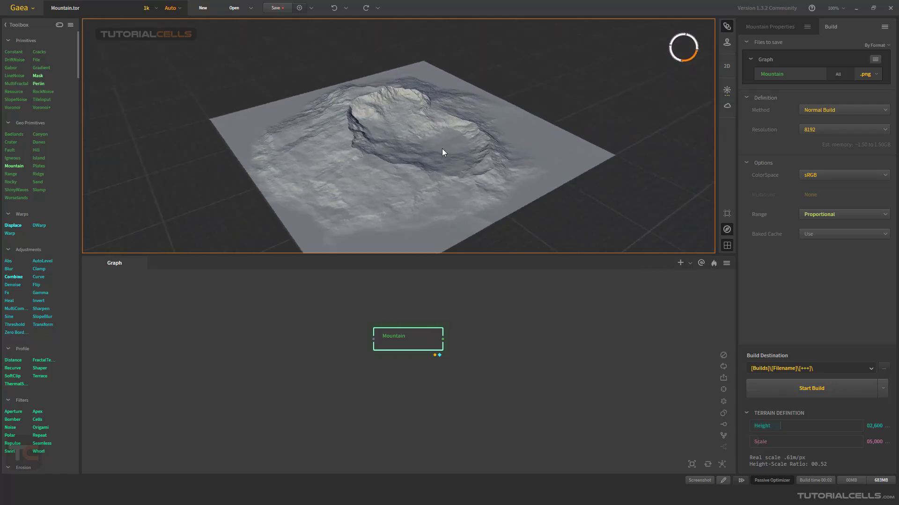
scroll(434, 148, up, 10)
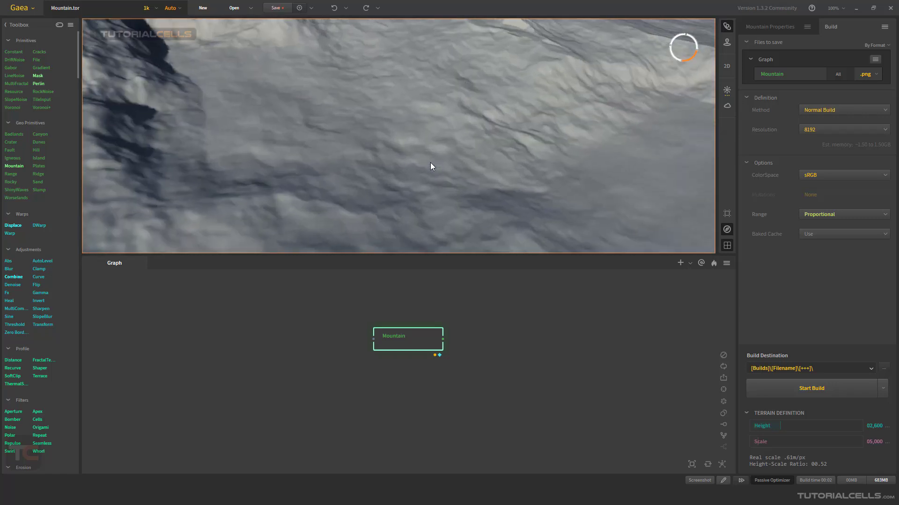
scroll(421, 157, up, 3)
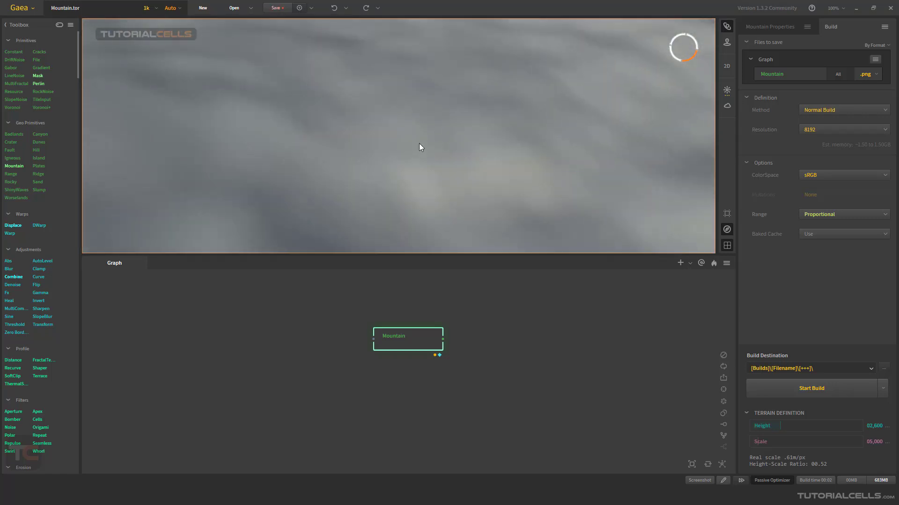
scroll(417, 145, down, 10)
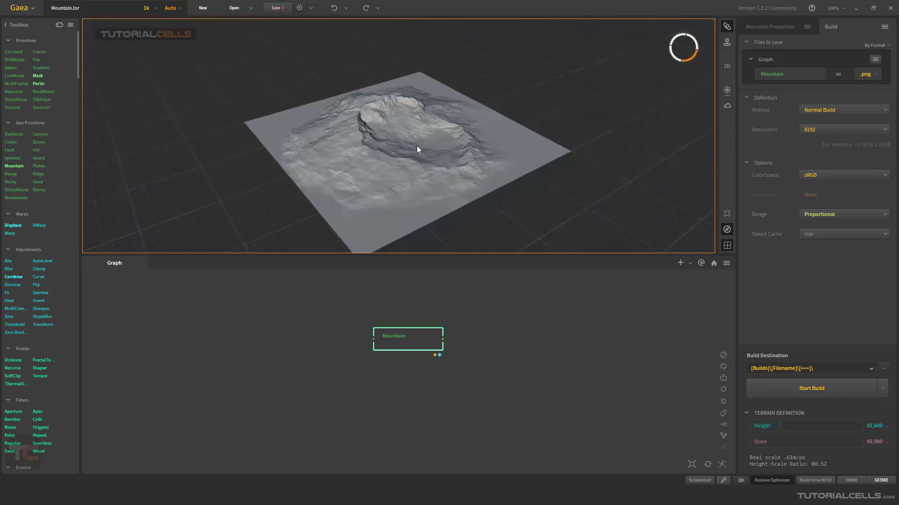
scroll(439, 145, up, 4)
scroll(441, 145, down, 5)
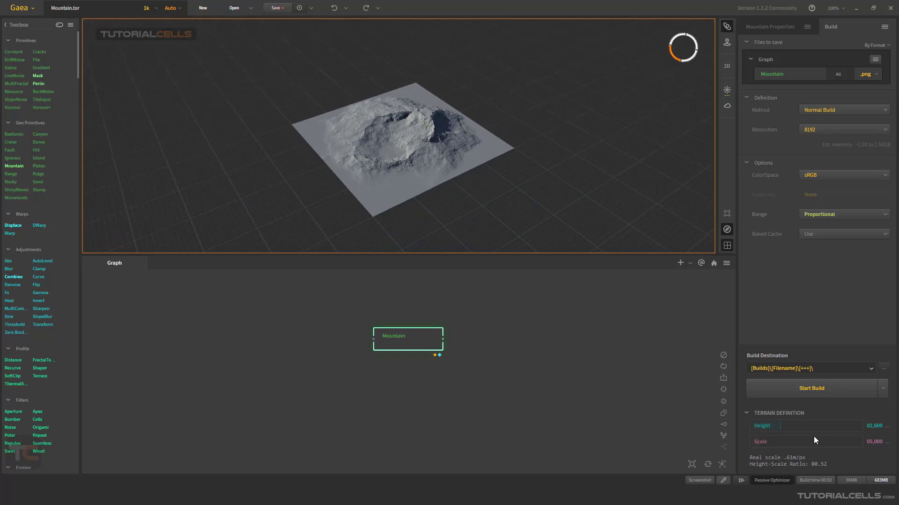
Collapse the terrain definition settings, review the Mountain node's properties and the build settings, and inspect the terrain once more.
click(771, 413)
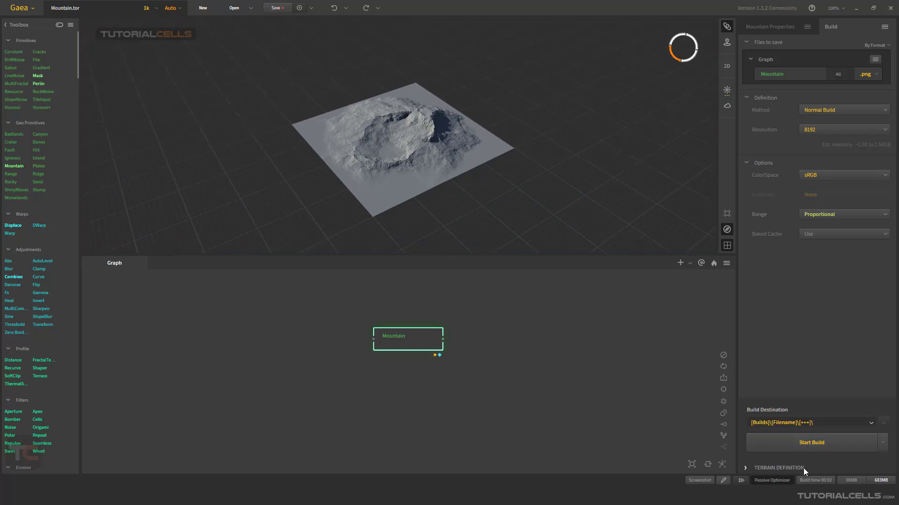
click(772, 28)
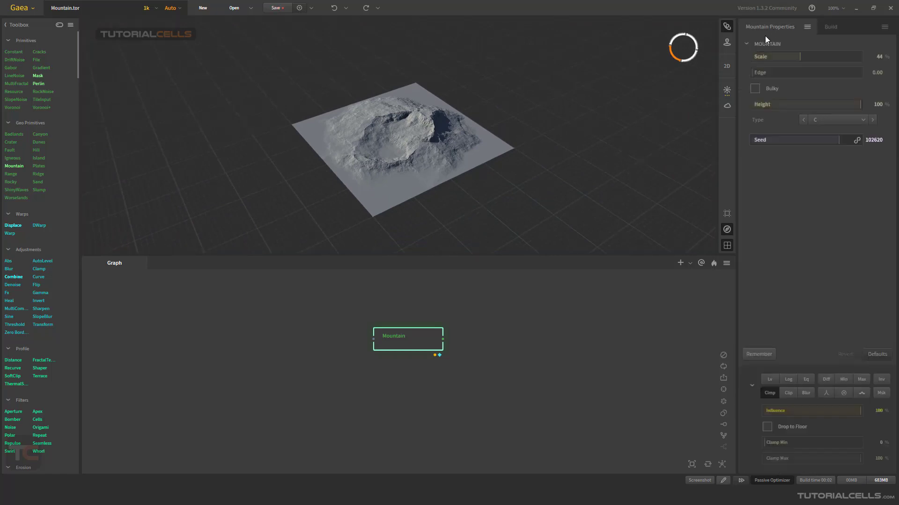
click(821, 28)
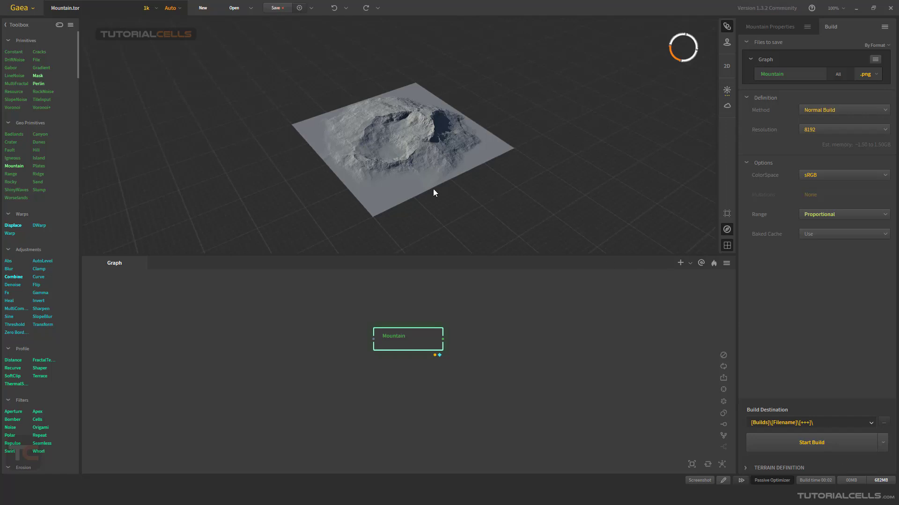
drag(404, 144, 421, 139)
scroll(421, 142, up, 3)
scroll(421, 142, down, 1)
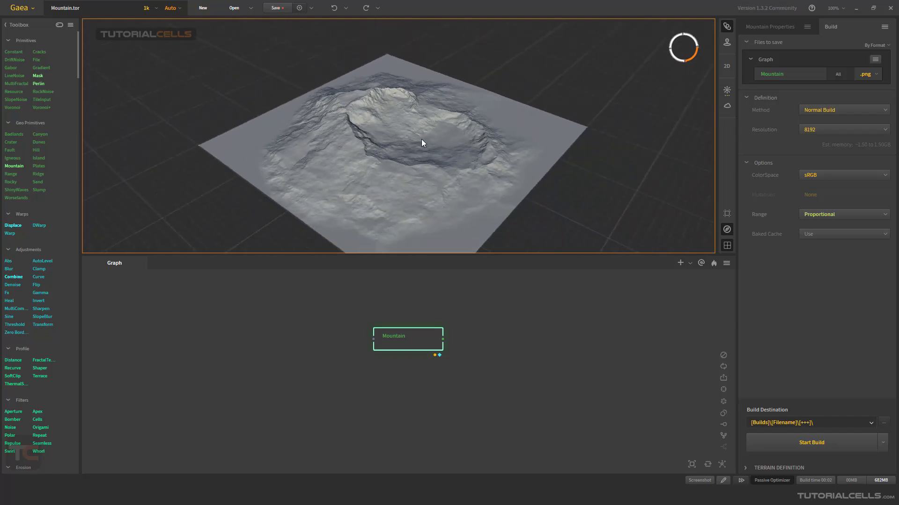